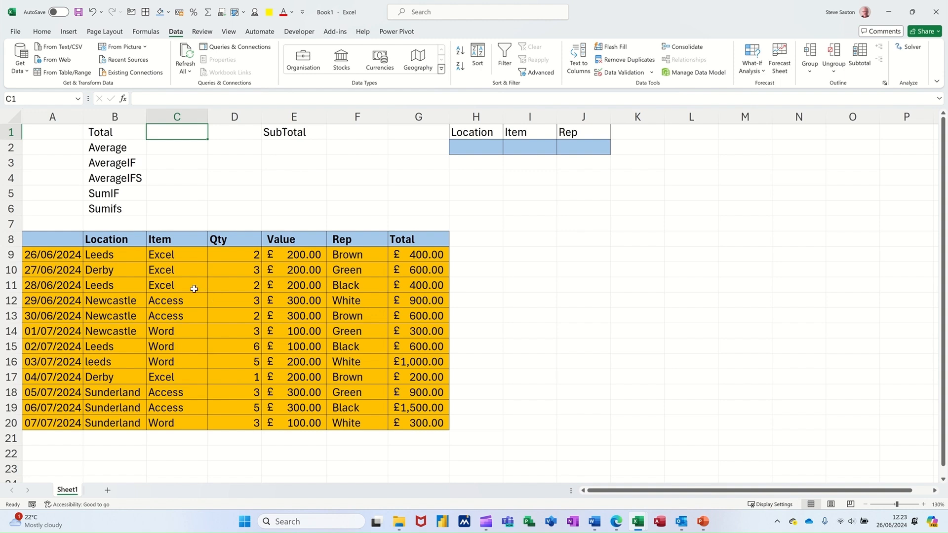
# Step: Enter the missing heading "Date" in cell A8 of the sales table
pyautogui.click(40, 241)
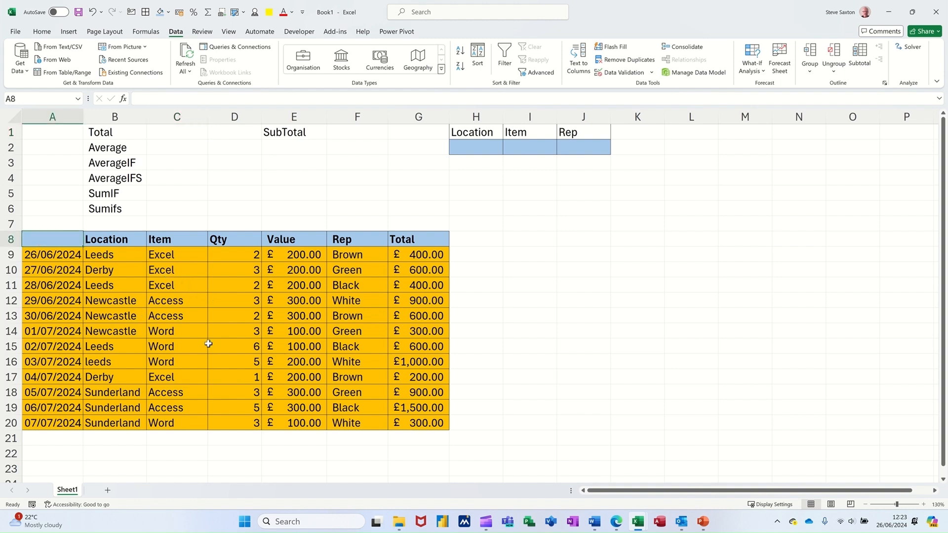
pyautogui.write('Date')
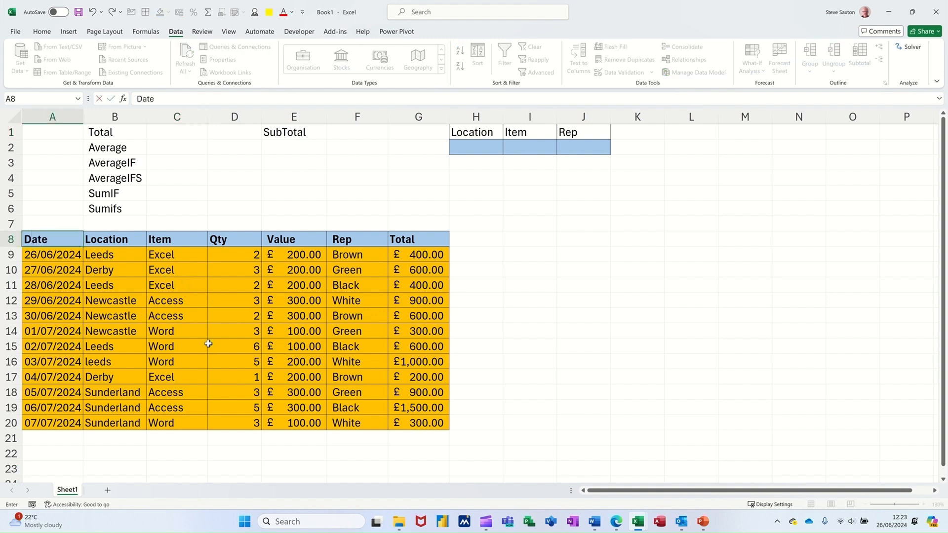
pyautogui.click(143, 318)
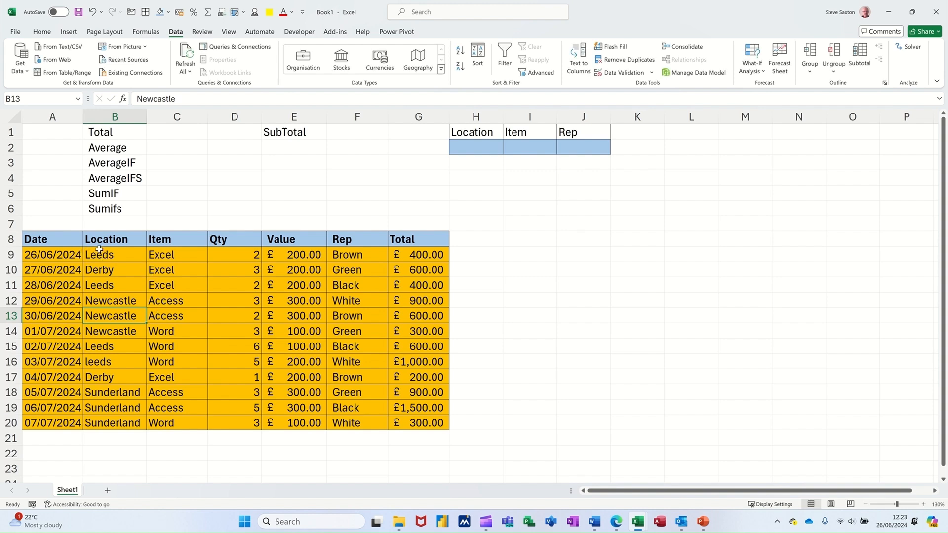
# Step: Create named ranges for B8:F20 from the top row only, and check the name of the Location range B9:B20
pyautogui.moveTo(100, 239)
pyautogui.mouseDown()
pyautogui.moveTo(217, 276)
pyautogui.moveTo(345, 367)
pyautogui.moveTo(345, 425)
pyautogui.mouseUp()
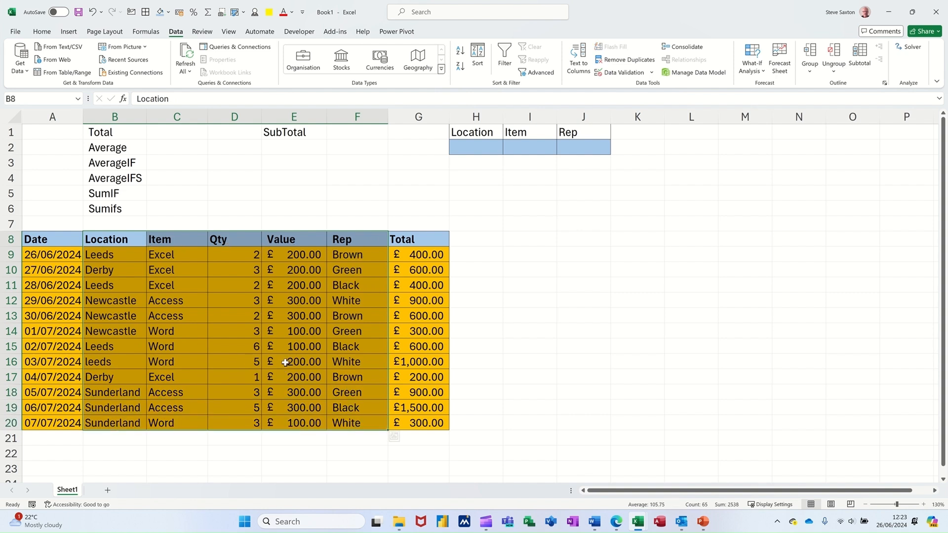
pyautogui.click(146, 31)
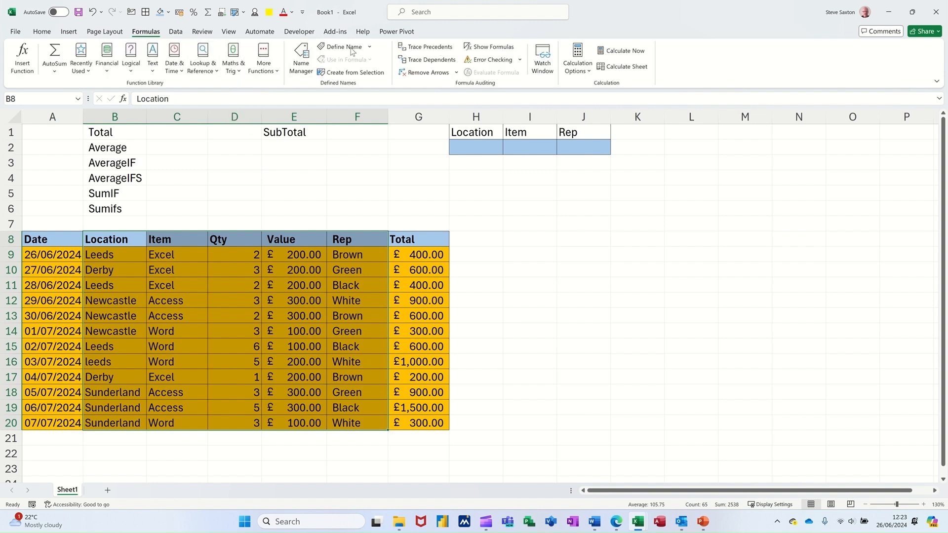
pyautogui.click(352, 74)
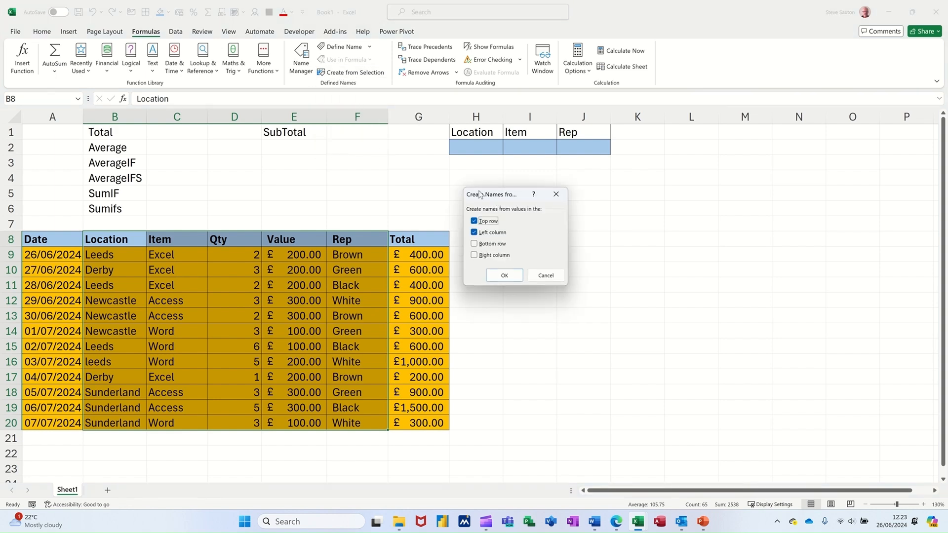
pyautogui.moveTo(498, 200); pyautogui.dragTo(329, 142)
pyautogui.click(309, 175)
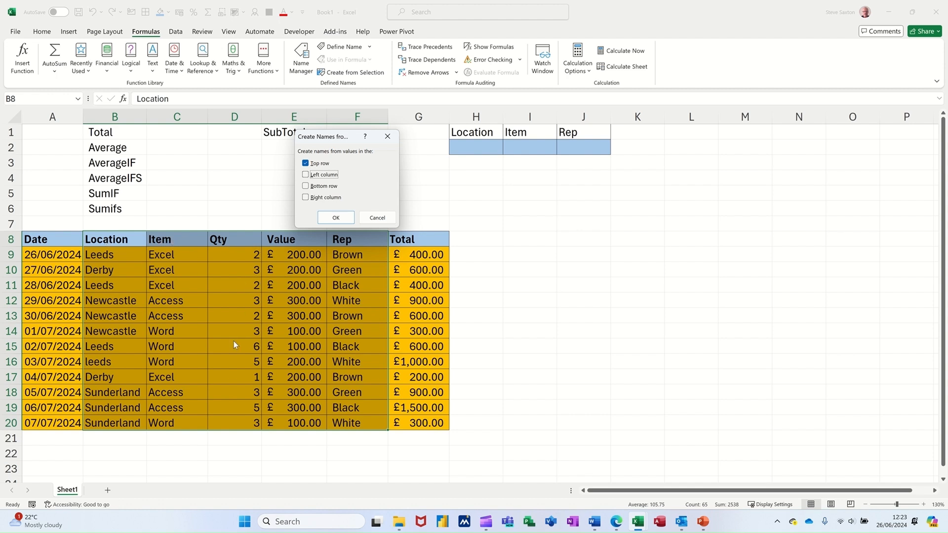
pyautogui.click(334, 218)
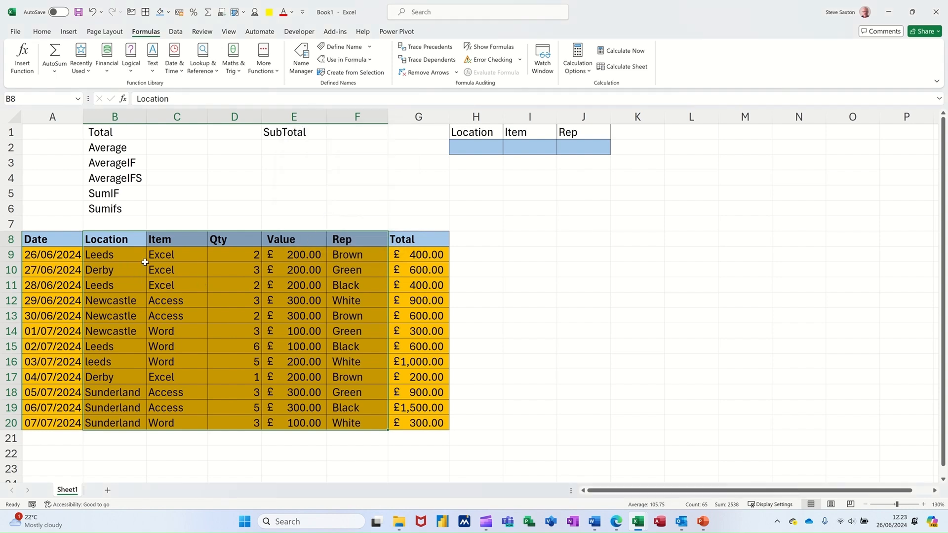
pyautogui.moveTo(125, 257); pyautogui.dragTo(118, 424)
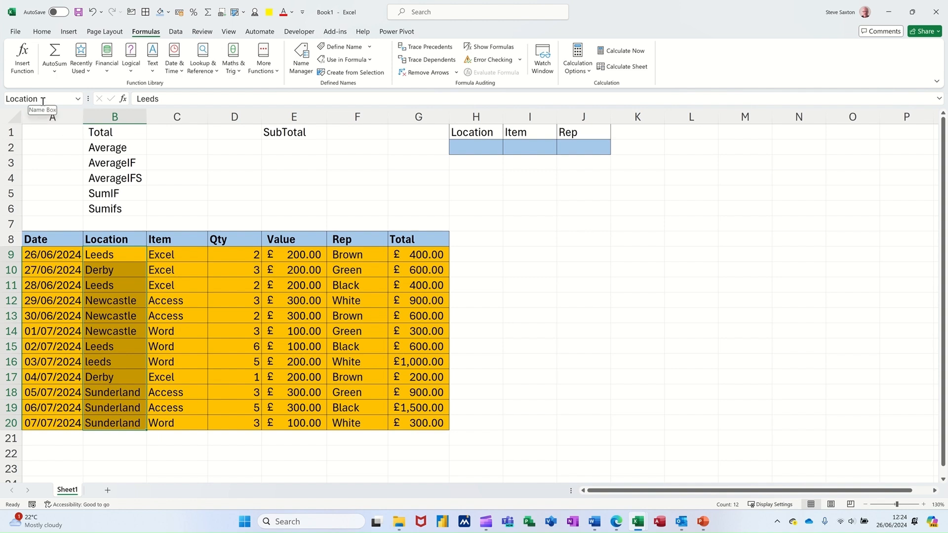
pyautogui.click(183, 256)
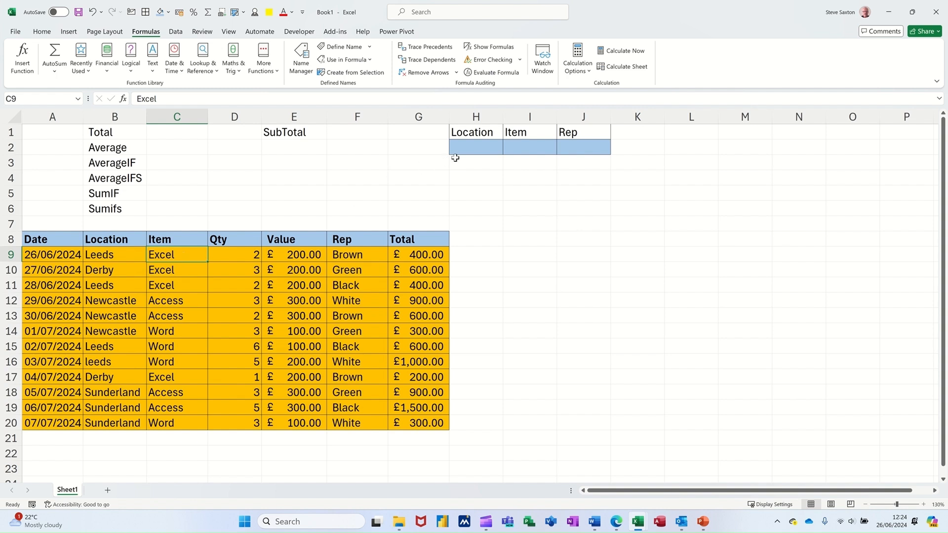
# Step: Add list data validation to Location cell H2 with the source =location, and check its drop-down choices
pyautogui.click(486, 149)
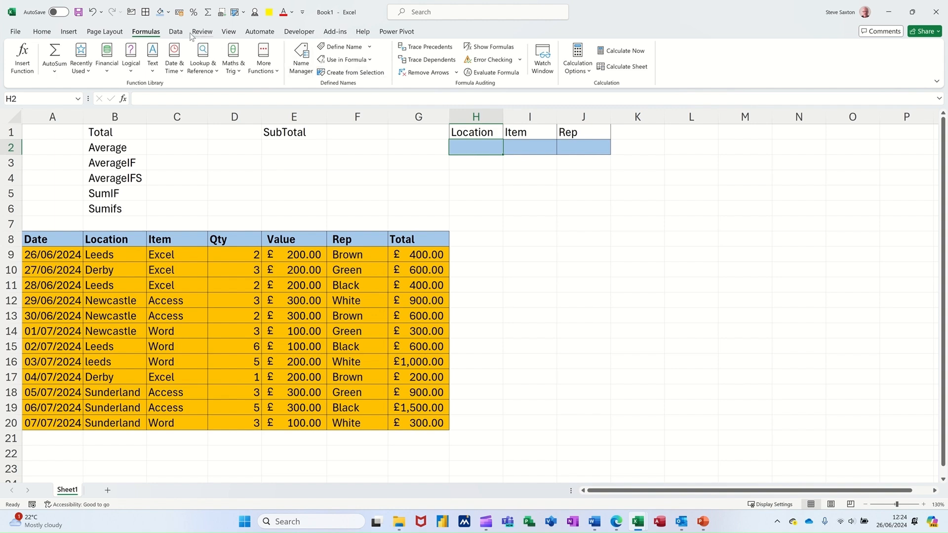
pyautogui.click(174, 32)
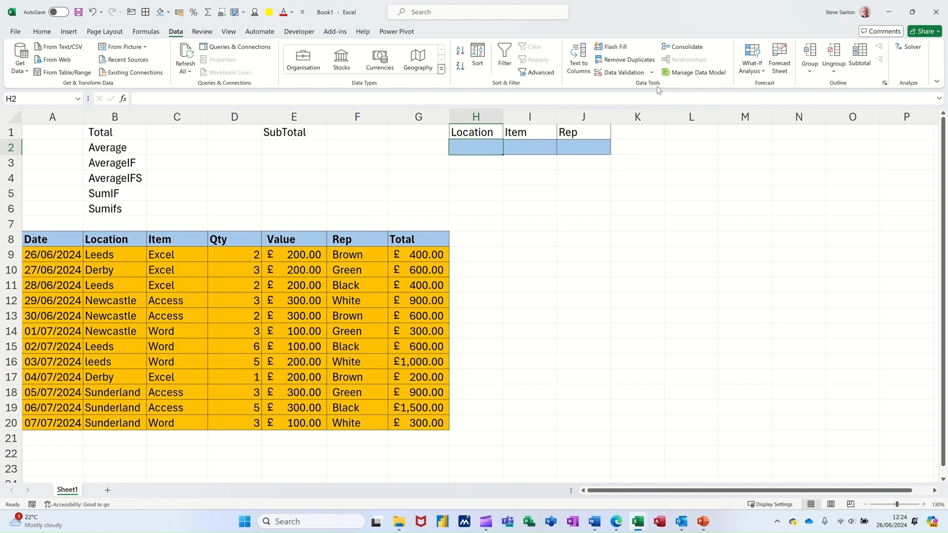
pyautogui.click(615, 77)
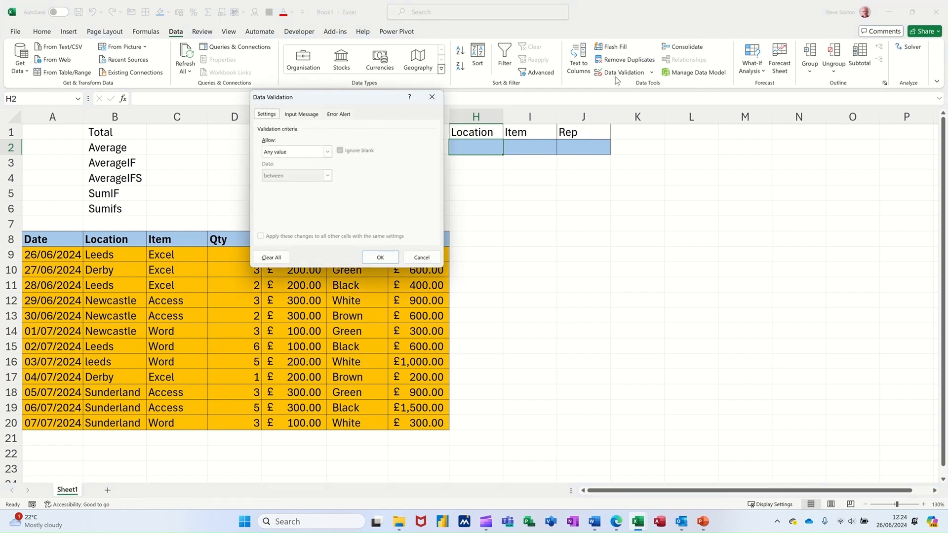
pyautogui.moveTo(336, 100); pyautogui.dragTo(582, 193)
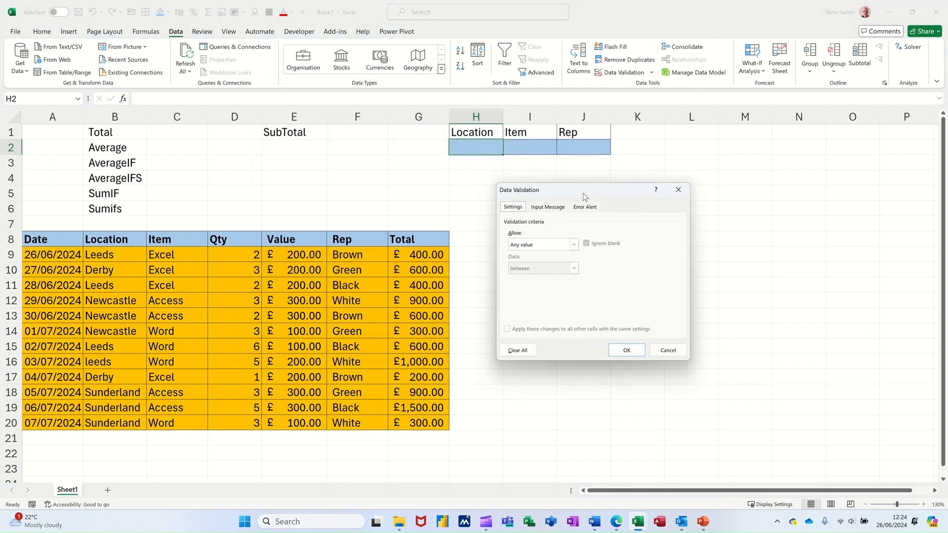
pyautogui.click(573, 246)
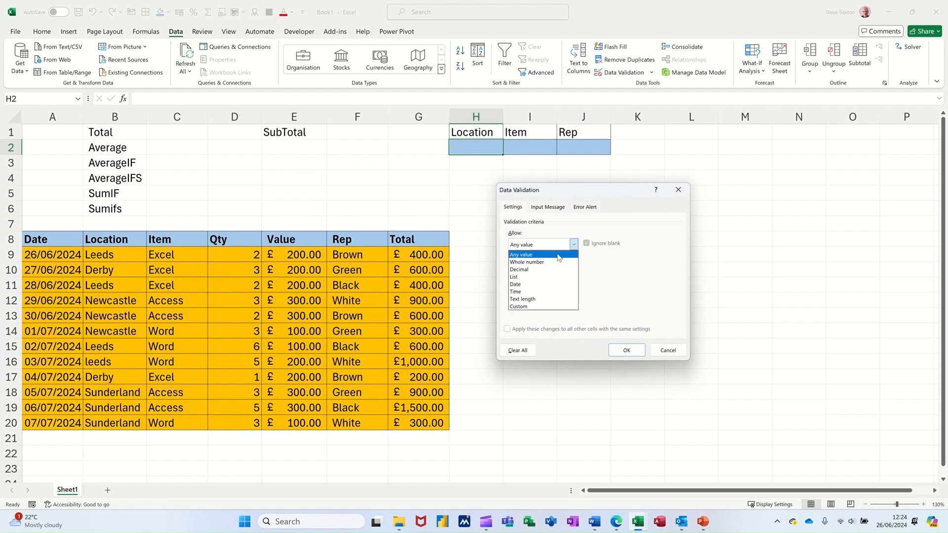
pyautogui.click(530, 278)
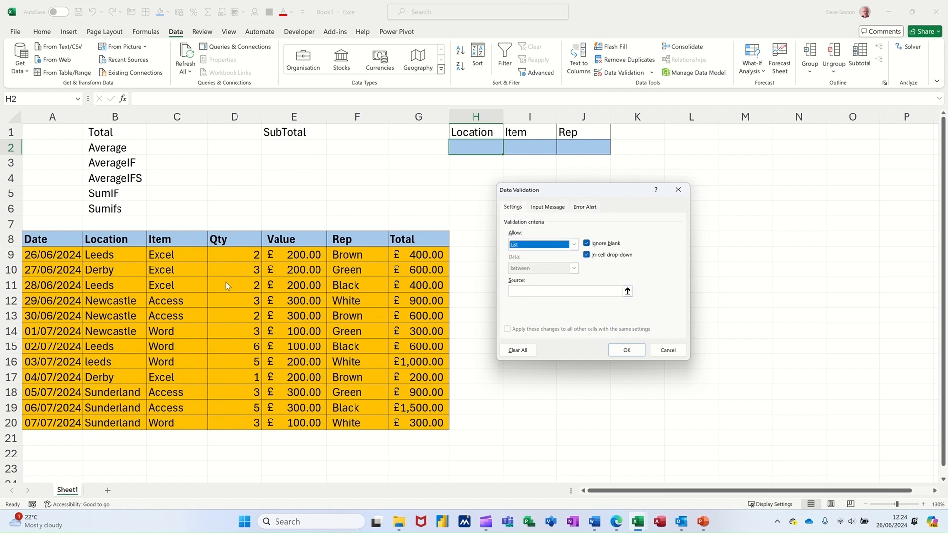
pyautogui.click(514, 293)
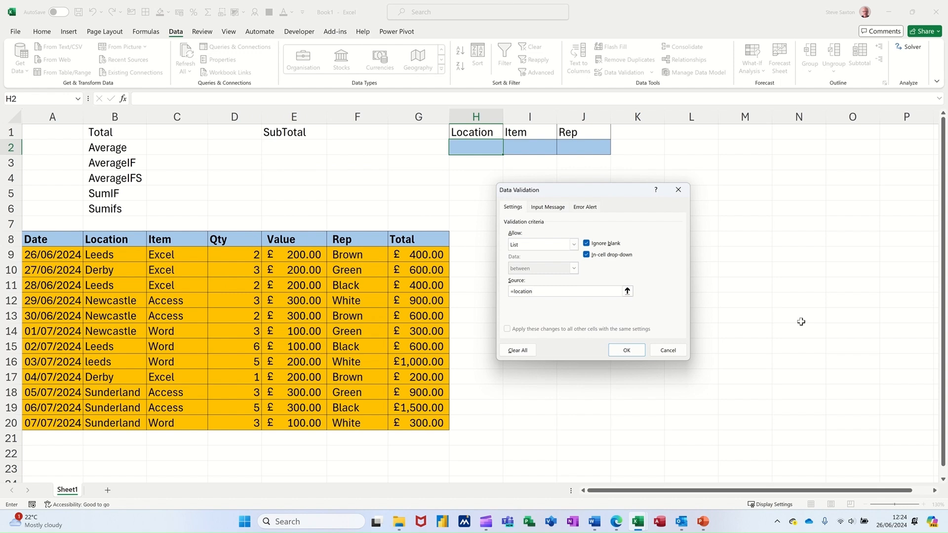
pyautogui.click(626, 351)
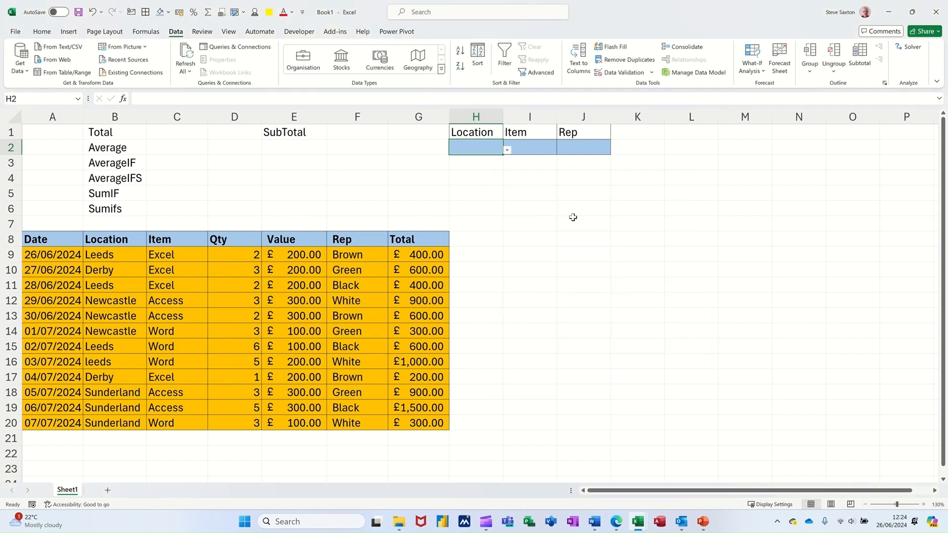
pyautogui.click(507, 150)
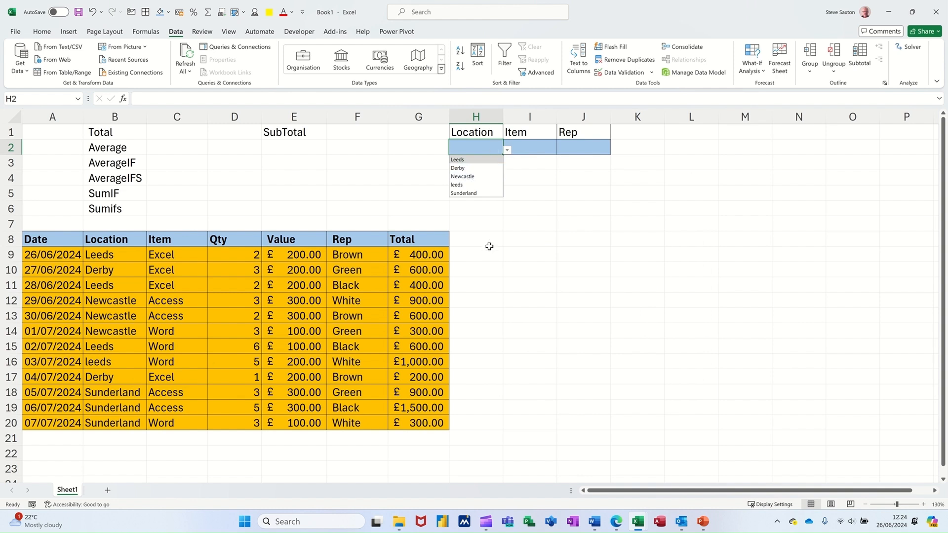
# Step: Add list data validation to Item cell I2 with the source =item, and check its drop-down choices
pyautogui.click(533, 149)
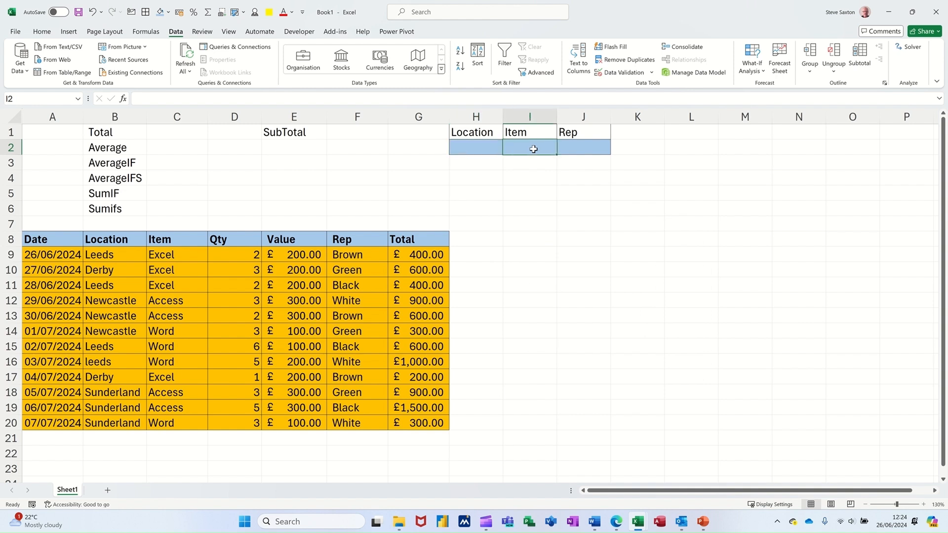
pyautogui.click(618, 72)
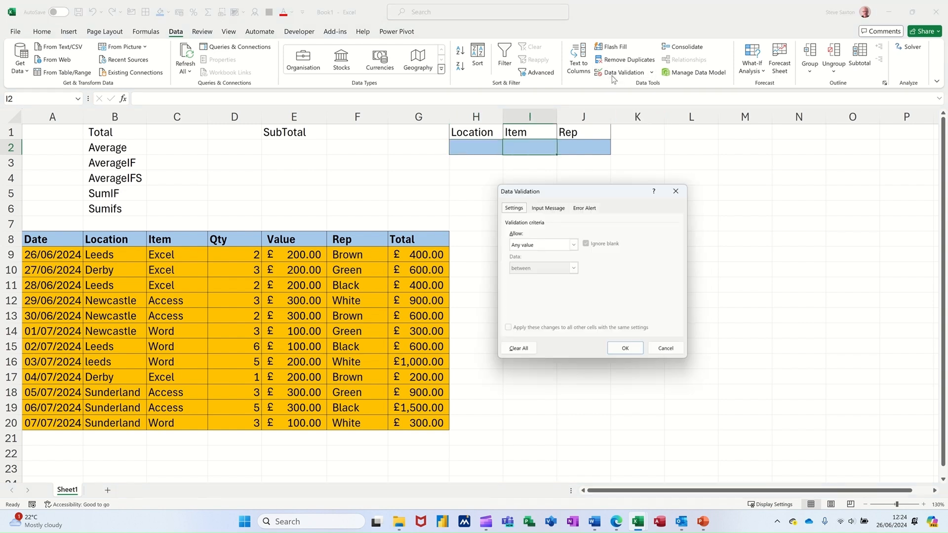
pyautogui.click(573, 245)
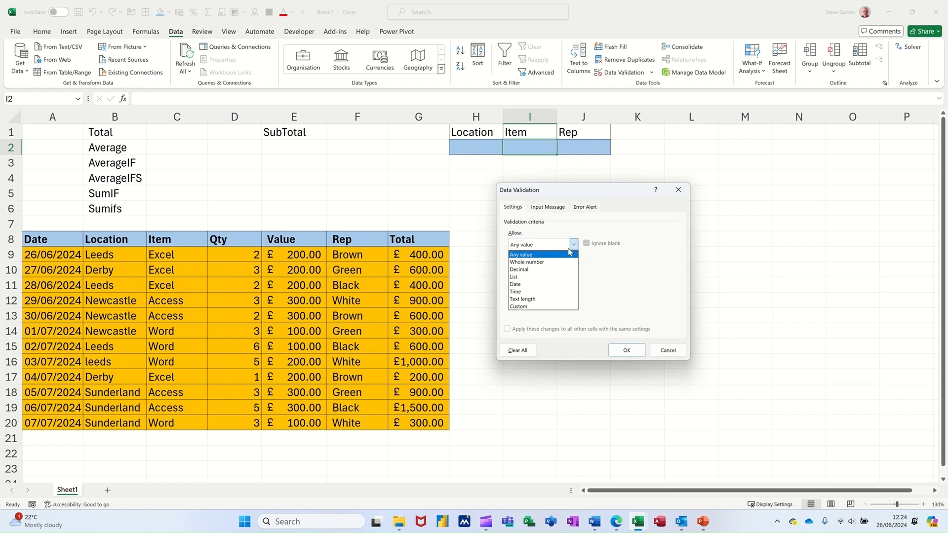
pyautogui.click(550, 277)
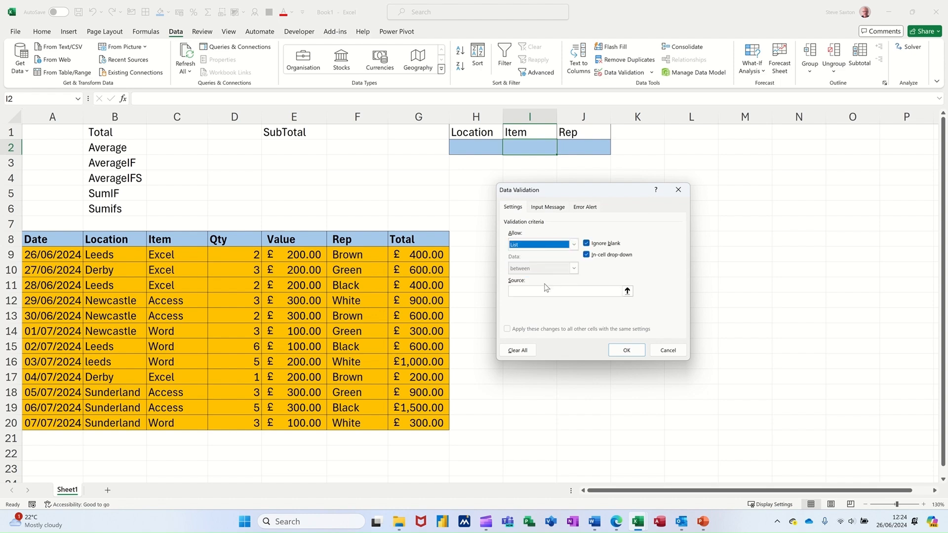
pyautogui.click(541, 291)
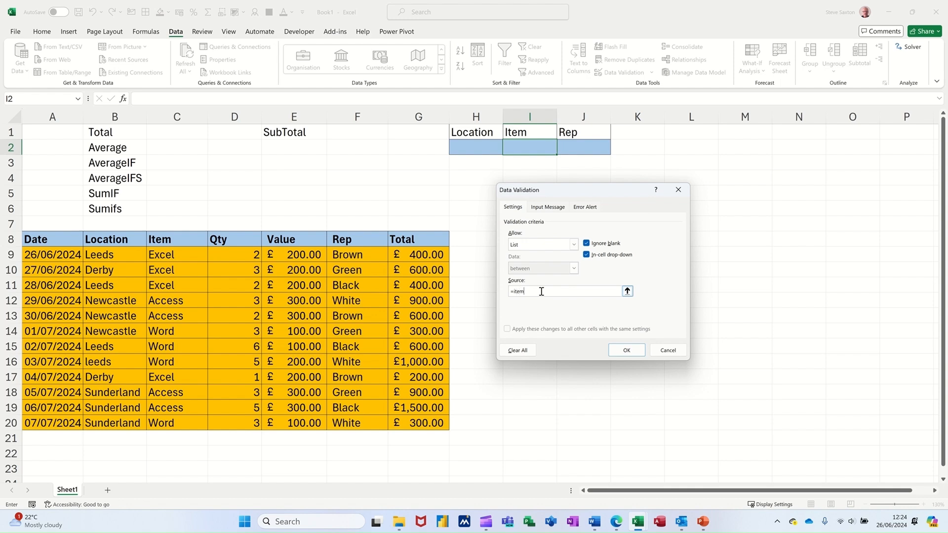
pyautogui.click(617, 353)
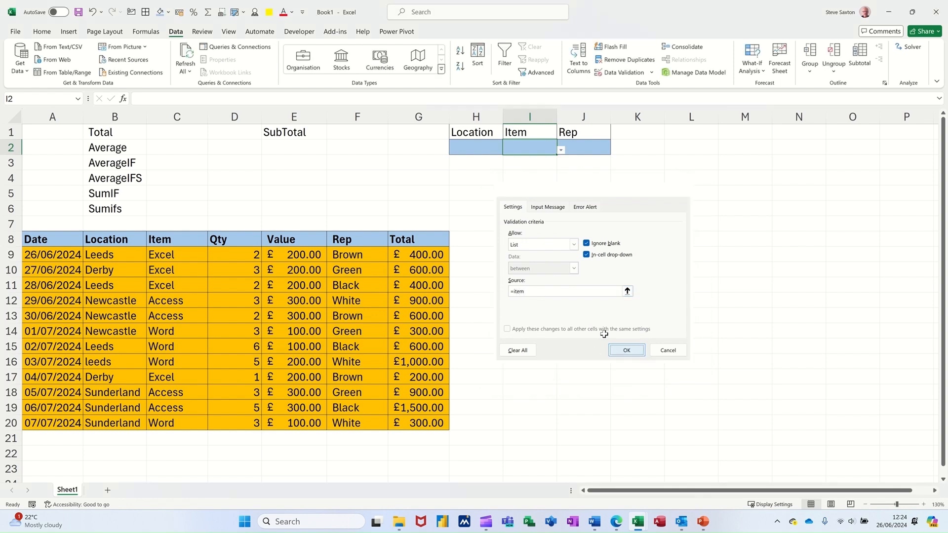
pyautogui.click(562, 151)
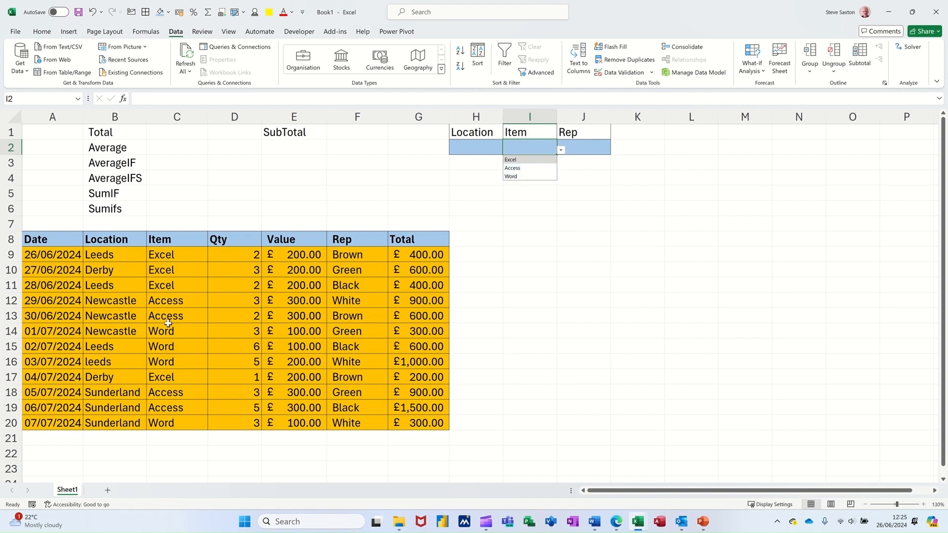
pyautogui.click(591, 147)
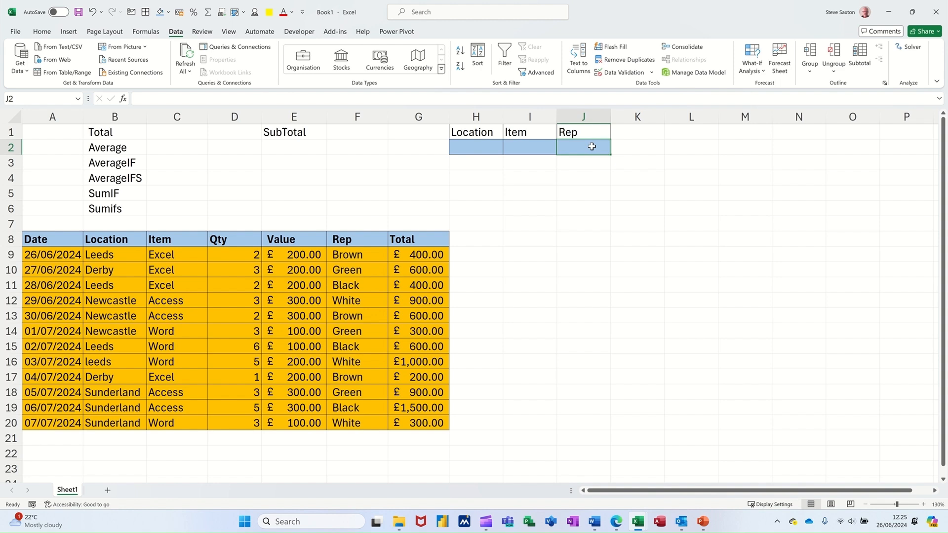
pyautogui.write('=')
pyautogui.press('BackSpace')
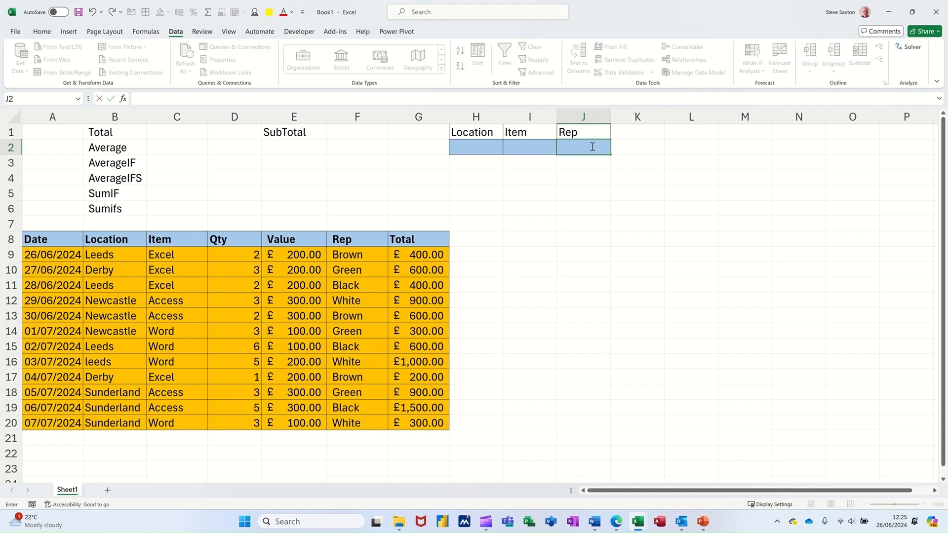
pyautogui.click(592, 168)
# Step: Add list data validation to Rep cell J2 with the source =rep, and check its drop-down choices
pyautogui.click(596, 146)
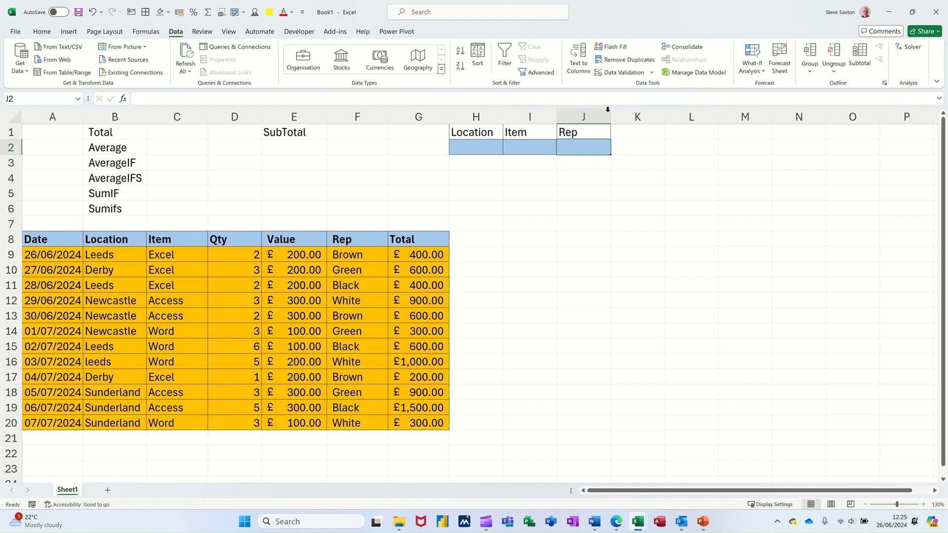
pyautogui.click(615, 73)
pyautogui.click(566, 247)
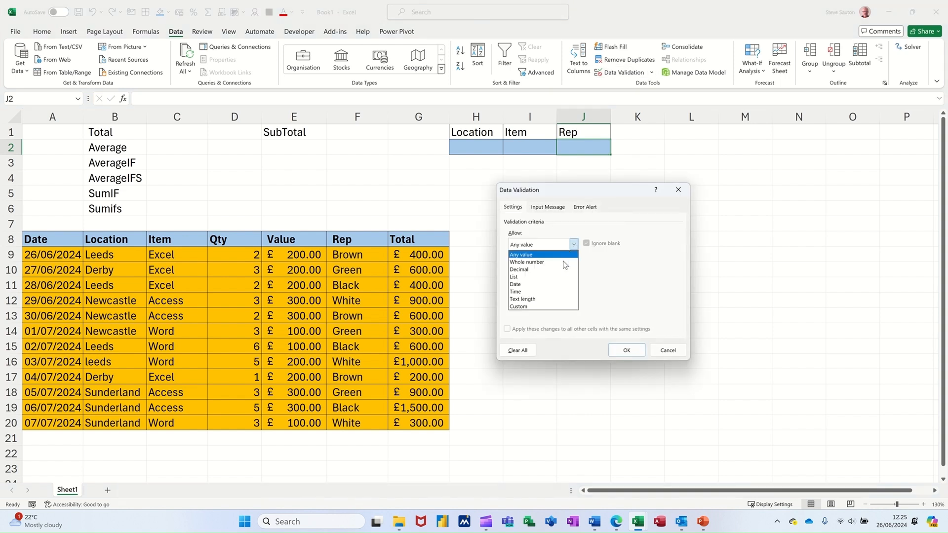
pyautogui.click(543, 276)
pyautogui.click(546, 293)
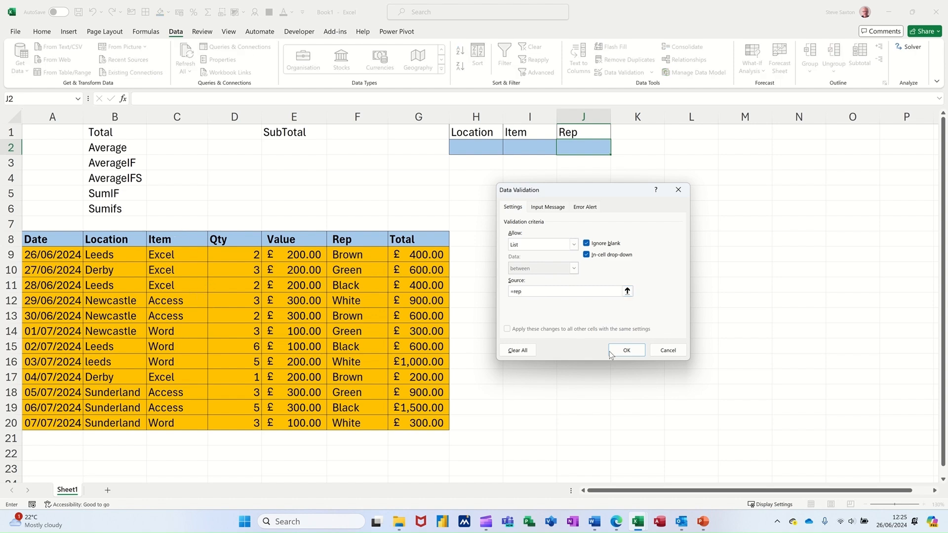
pyautogui.click(624, 350)
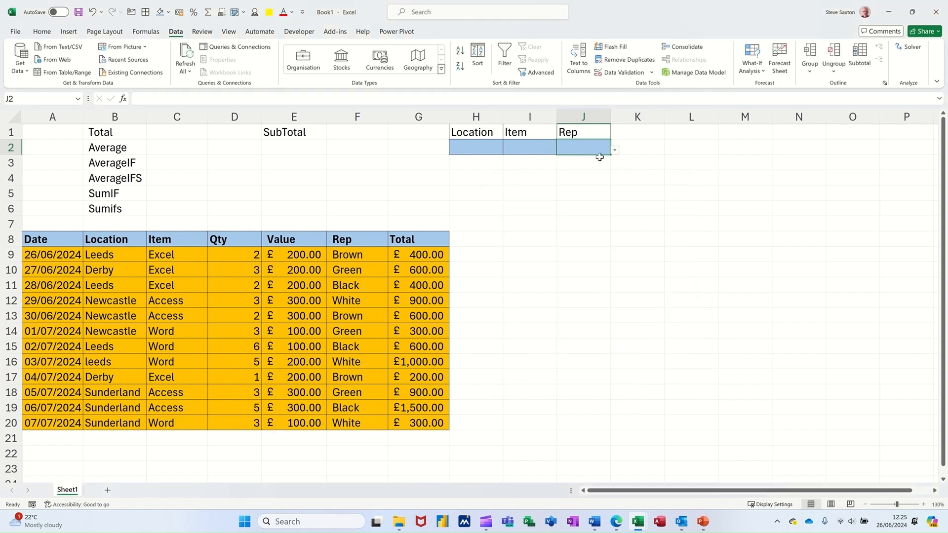
pyautogui.click(615, 150)
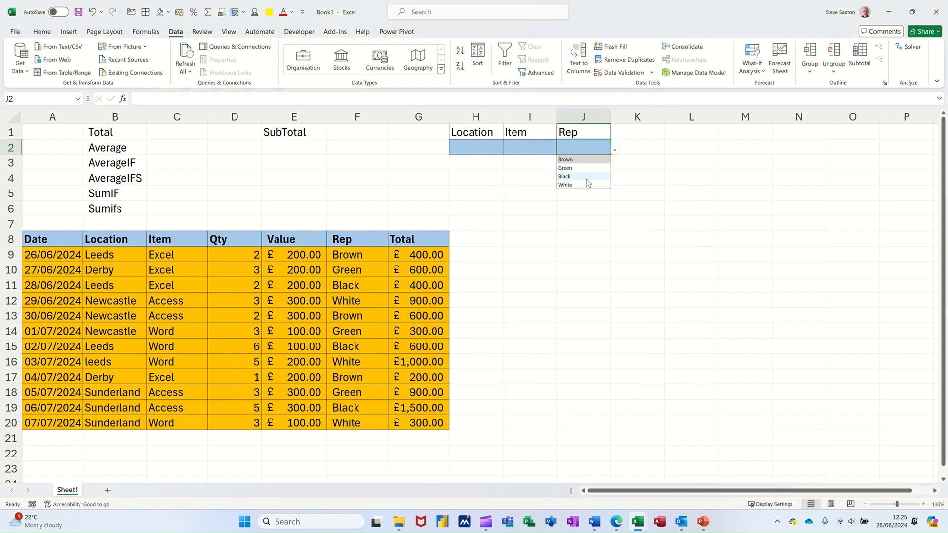
# Step: Choose Leeds for Location, Excel for Item and Brown for Rep from the drop-down lists in H2:J2
pyautogui.click(491, 151)
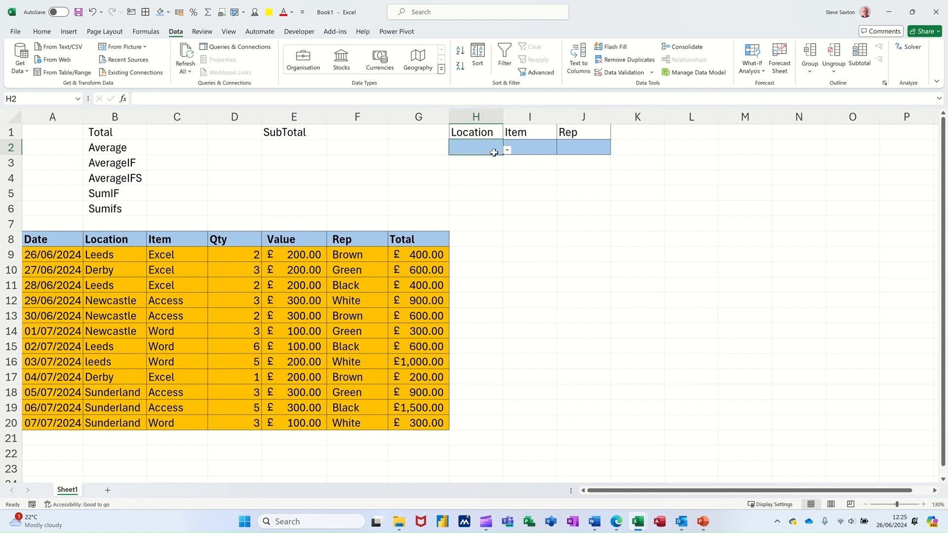
pyautogui.click(507, 150)
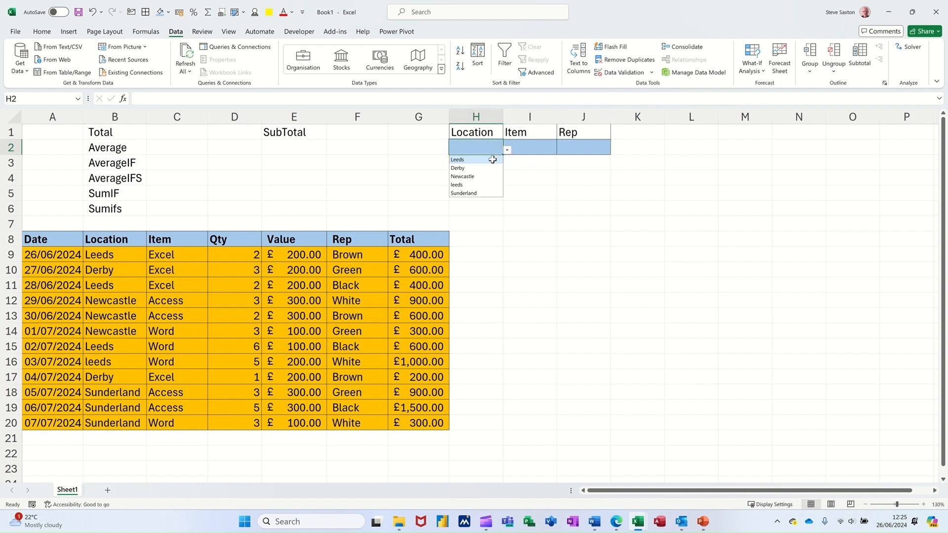
pyautogui.click(492, 159)
pyautogui.click(548, 151)
pyautogui.click(560, 150)
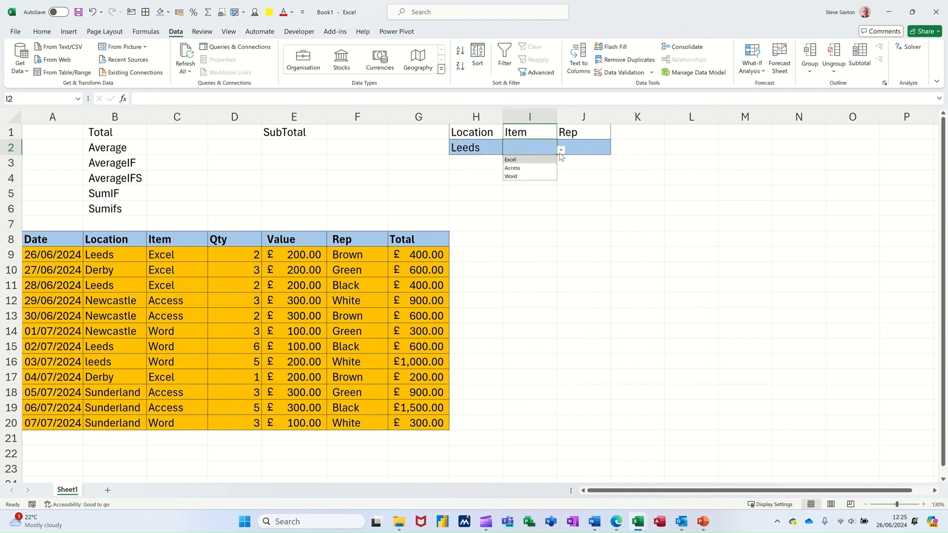
pyautogui.click(537, 160)
pyautogui.click(590, 150)
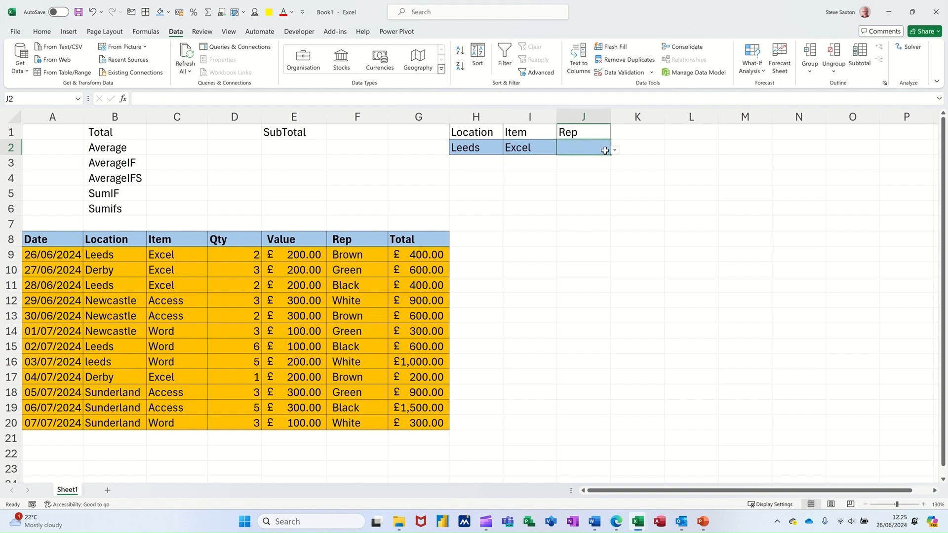
pyautogui.click(615, 152)
pyautogui.click(595, 159)
# Step: Enter =SUM(G9:G20) in Total cell C1 and check it against the sum of the selected range G9:G20
pyautogui.click(175, 134)
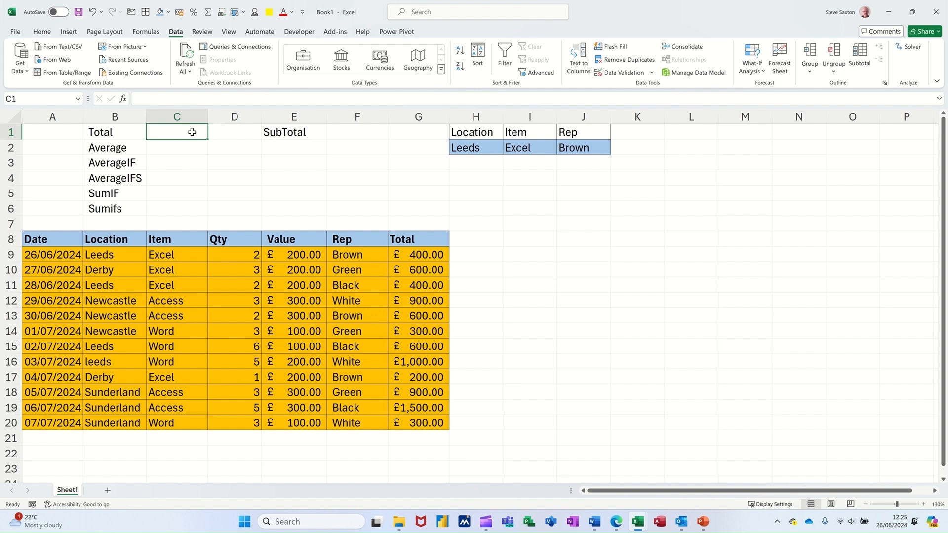
pyautogui.click(145, 31)
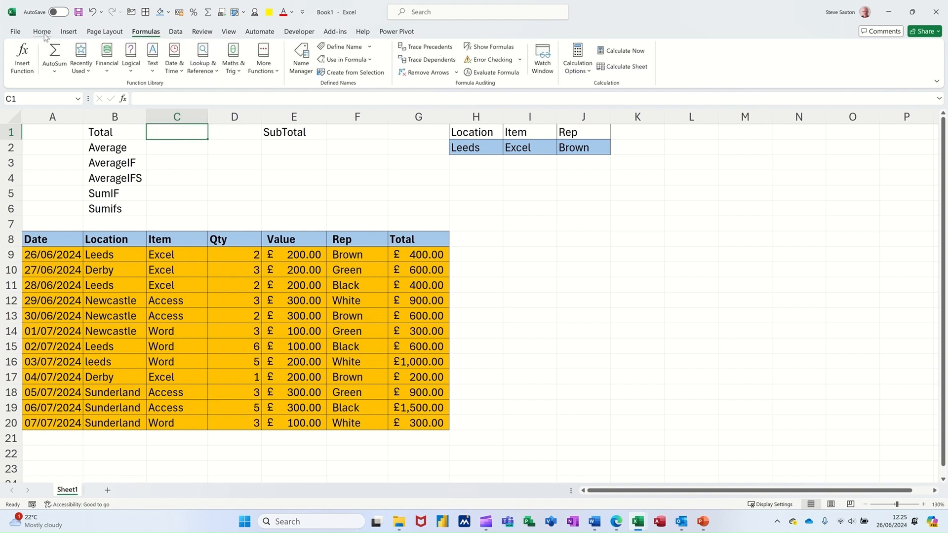
pyautogui.click(43, 33)
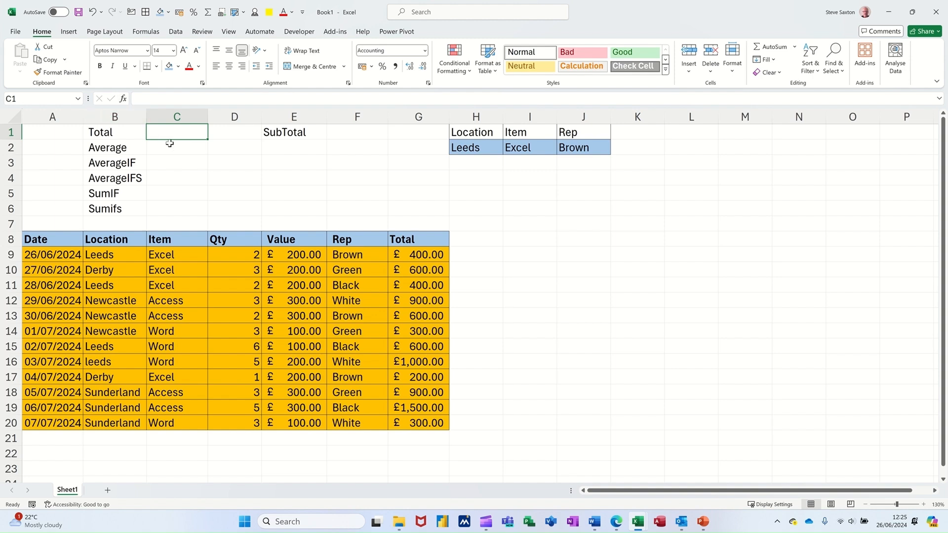
pyautogui.write('=sum')
pyautogui.press('Tab')
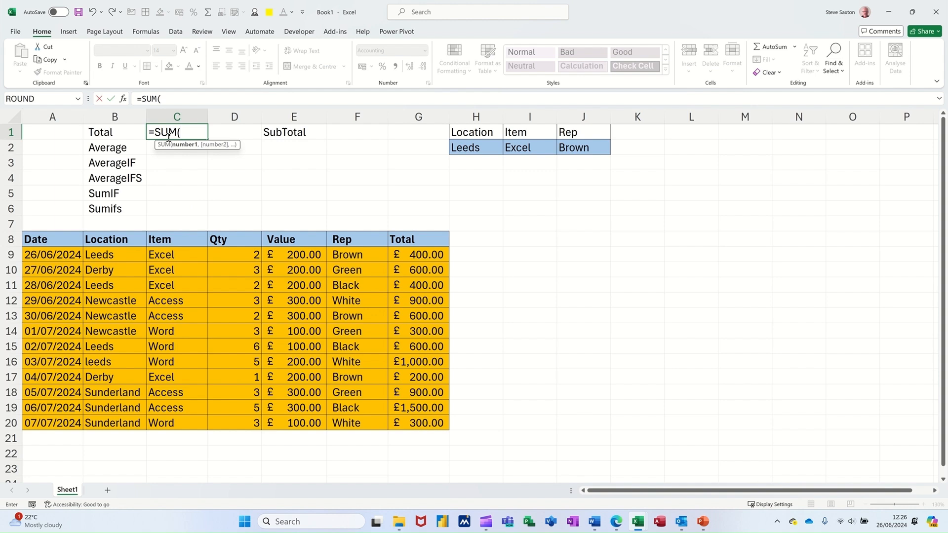
pyautogui.click(427, 260)
pyautogui.moveTo(422, 278); pyautogui.dragTo(428, 425)
pyautogui.click(418, 258)
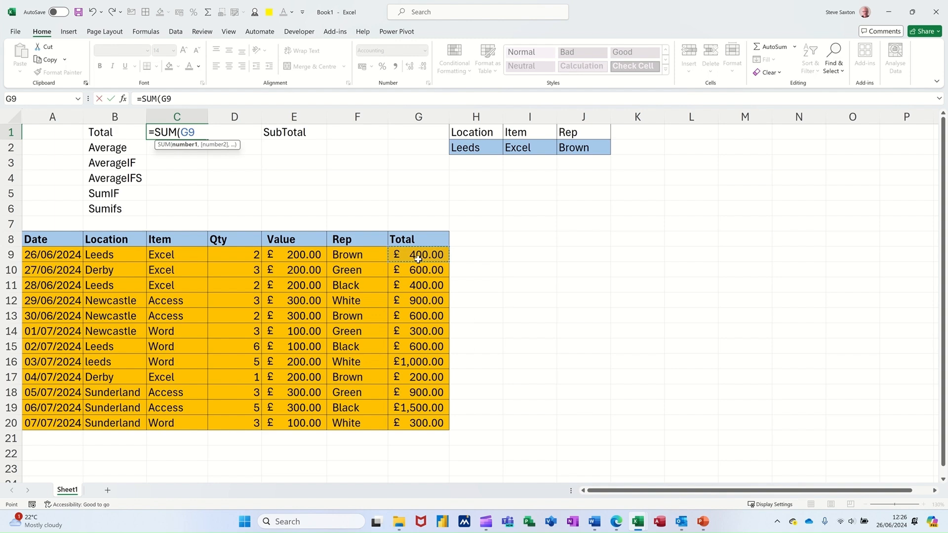
pyautogui.hotkey('ctrl', 'shift', 'Down')
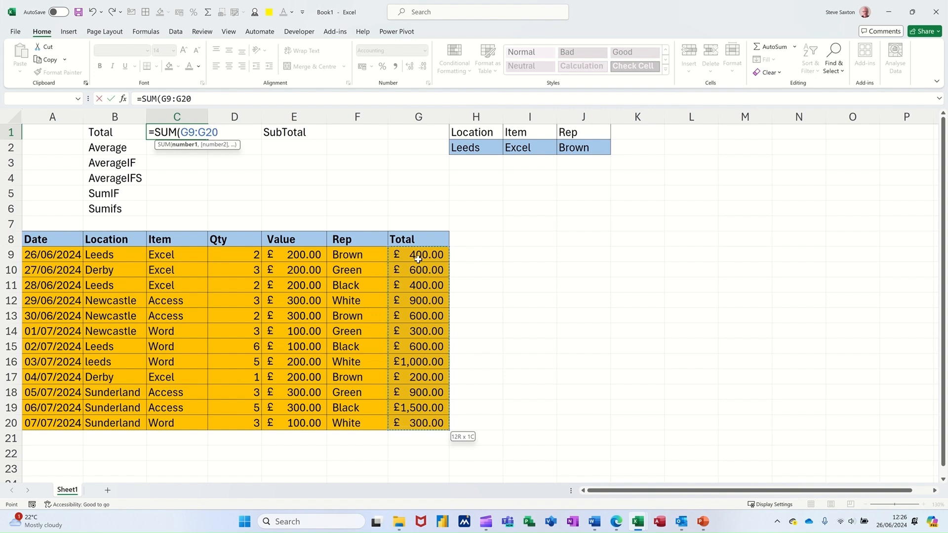
pyautogui.click(111, 99)
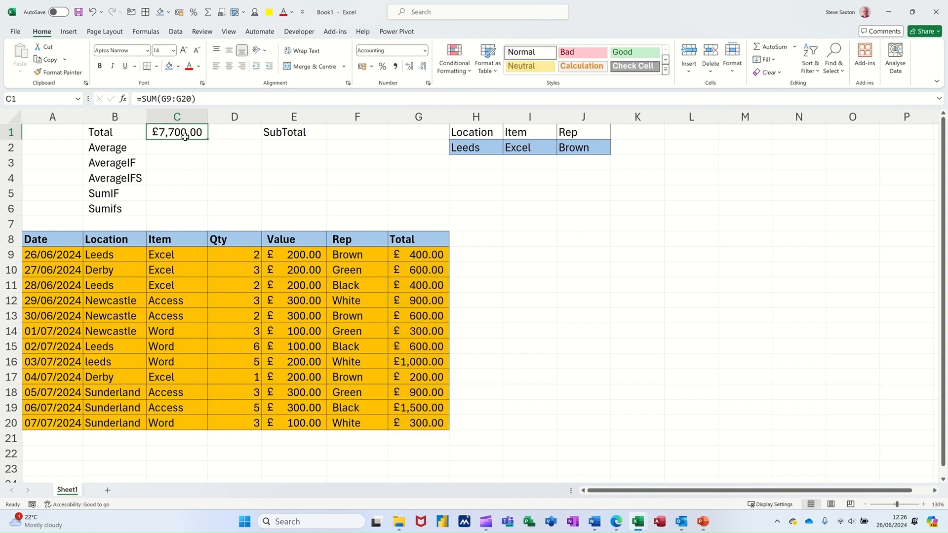
pyautogui.moveTo(418, 252); pyautogui.dragTo(429, 425)
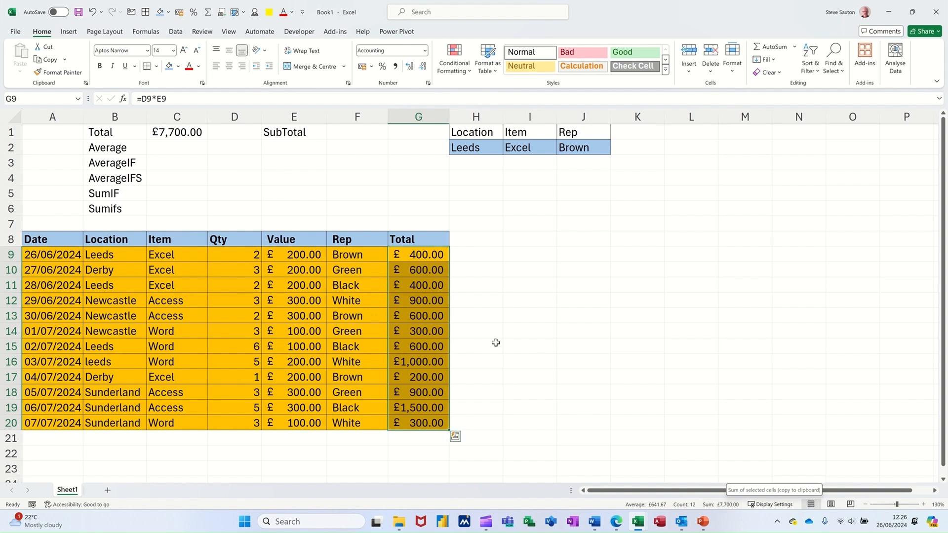
# Step: Turn on filtering for the headings of the sales table
pyautogui.click(305, 286)
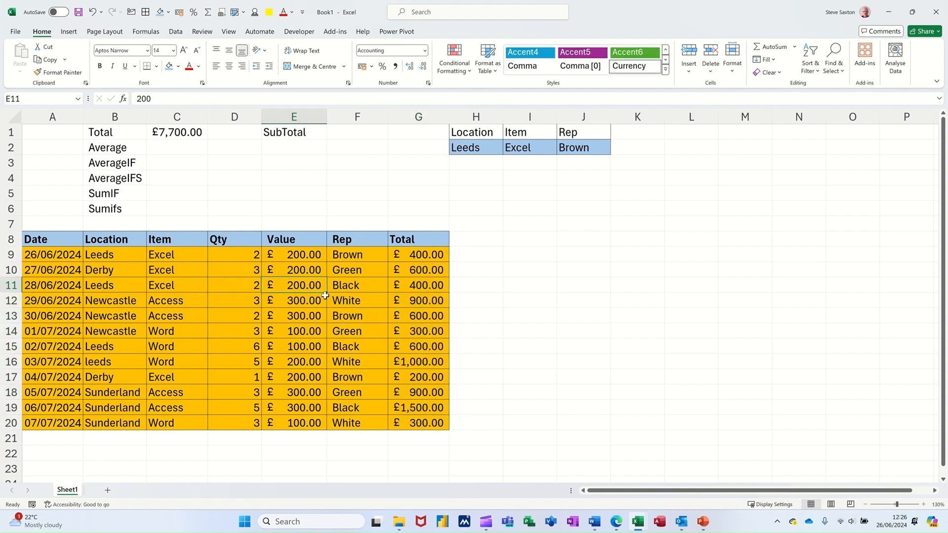
pyautogui.click(177, 32)
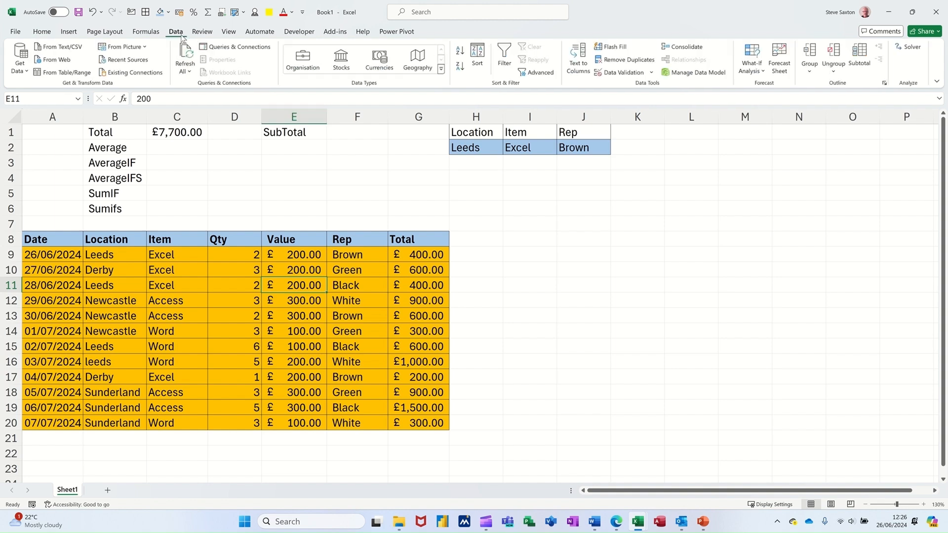
pyautogui.click(501, 60)
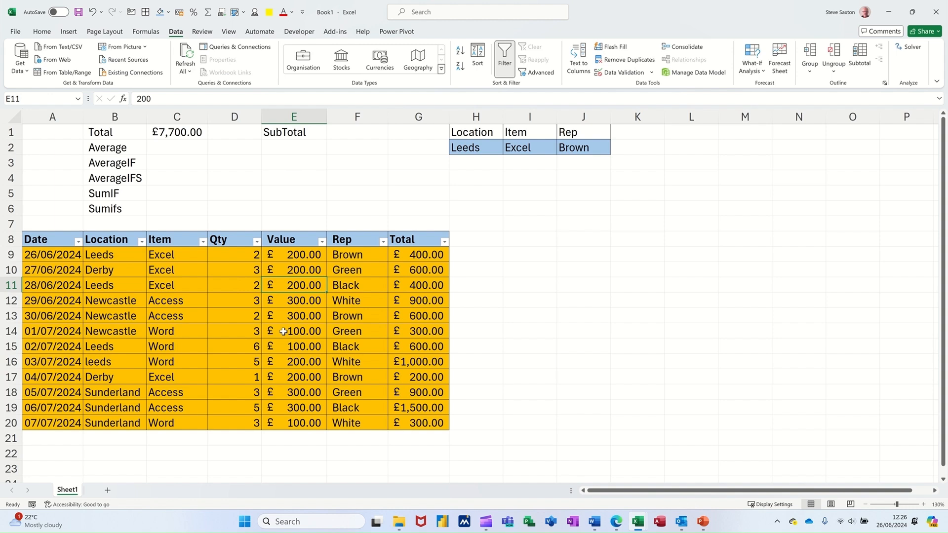
# Step: Filter the Rep column of the sales table to show only Brown
pyautogui.click(383, 241)
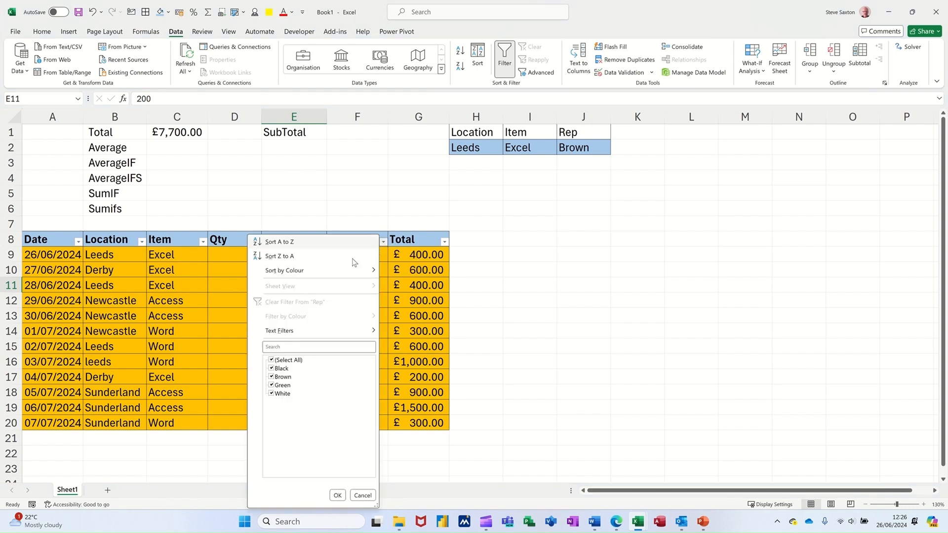
pyautogui.click(272, 360)
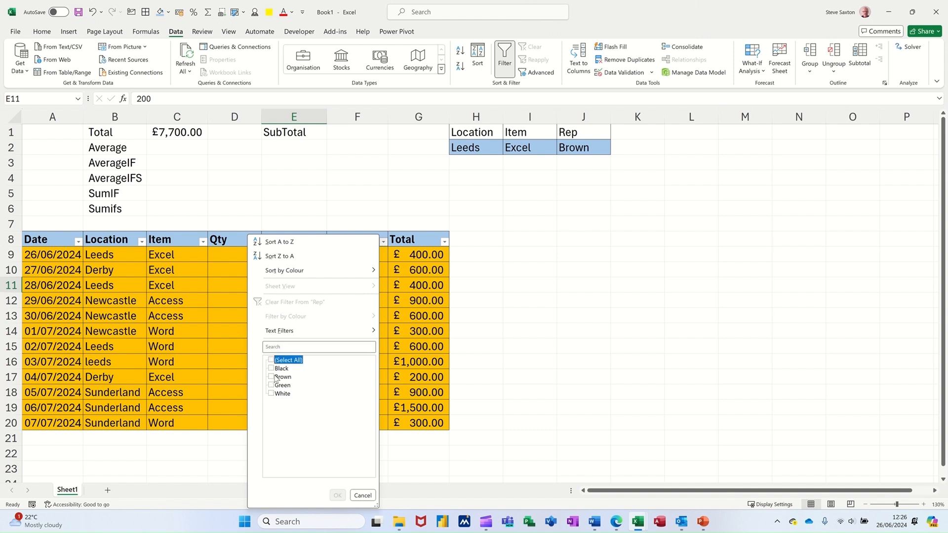
pyautogui.click(272, 377)
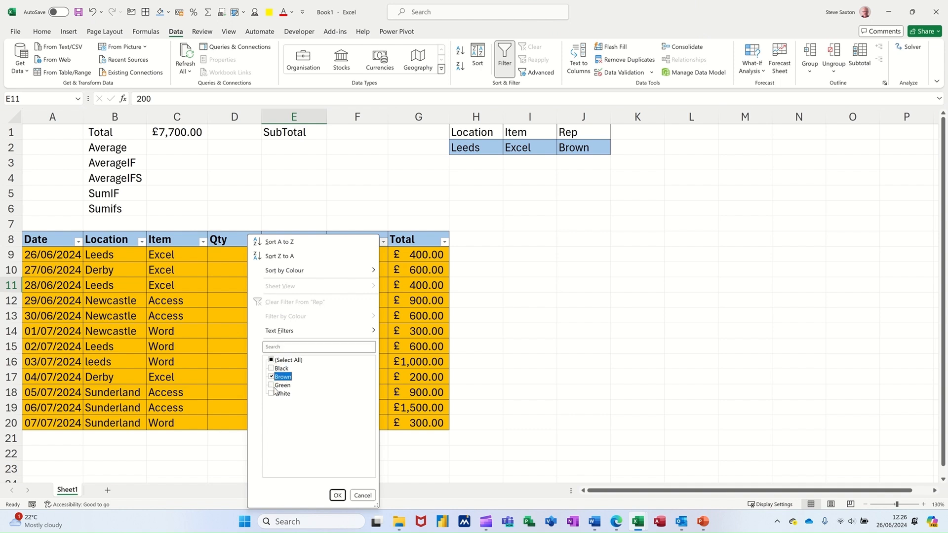
pyautogui.click(337, 495)
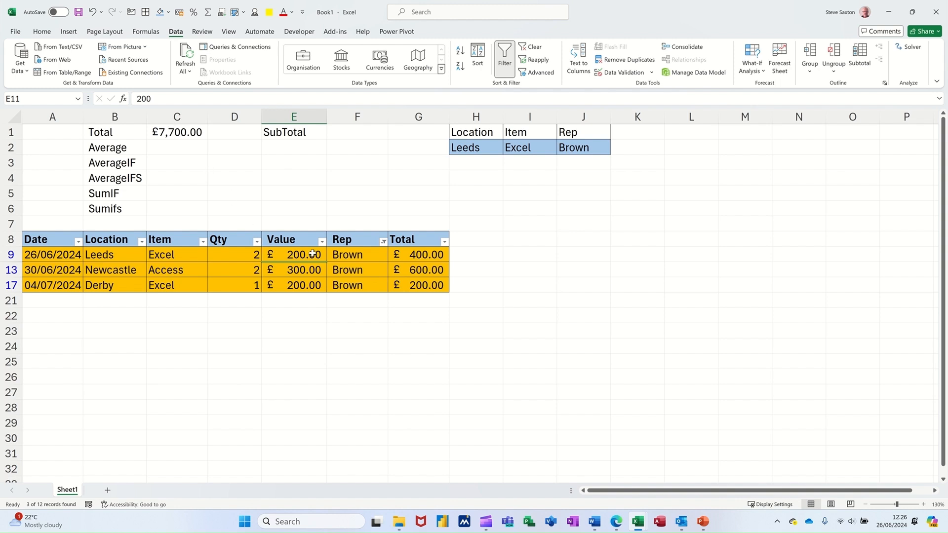
# Step: Select all reps again in the Rep column filter to restore every row of the sales table
pyautogui.click(384, 243)
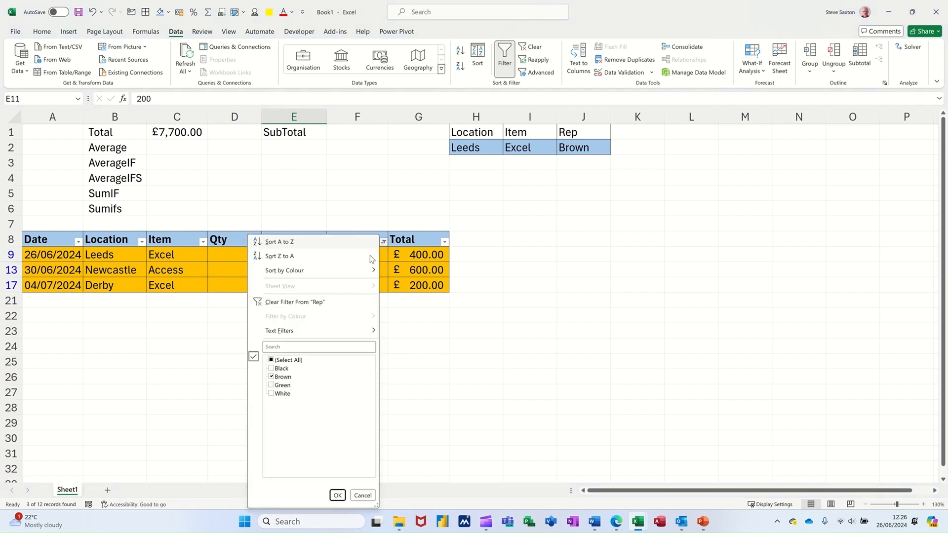
pyautogui.click(270, 361)
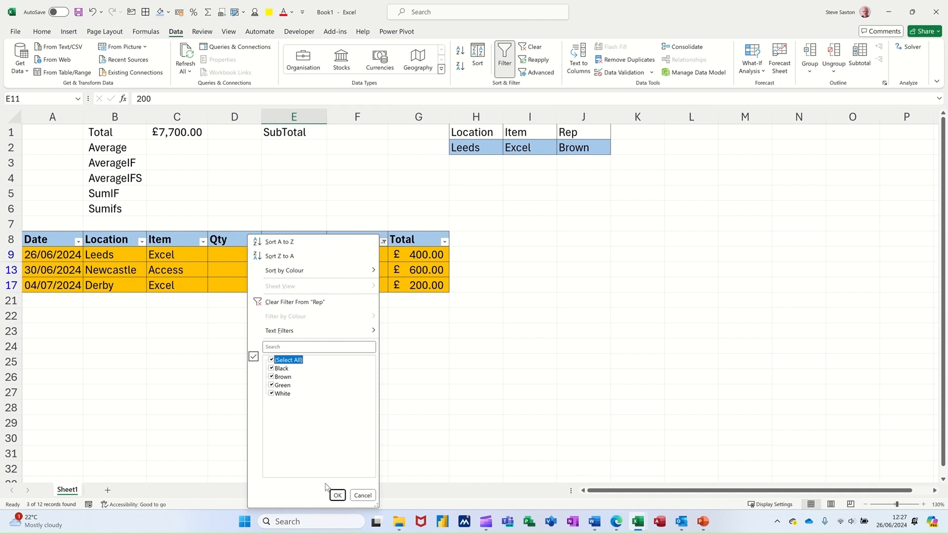
pyautogui.click(336, 495)
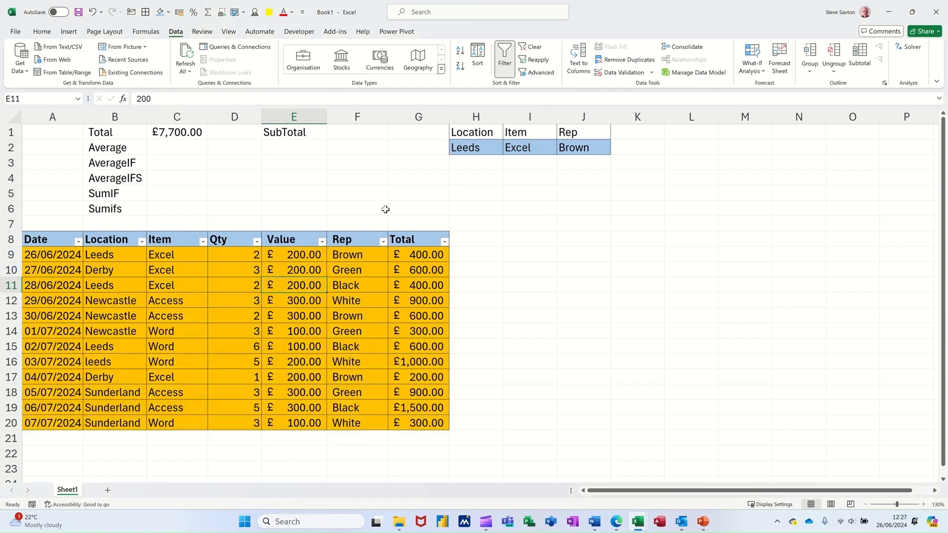
# Step: Enter =SUBTOTAL(9,G9:G20) in F1 beside the SubTotal label and format the cell as pounds with two decimals
pyautogui.click(346, 135)
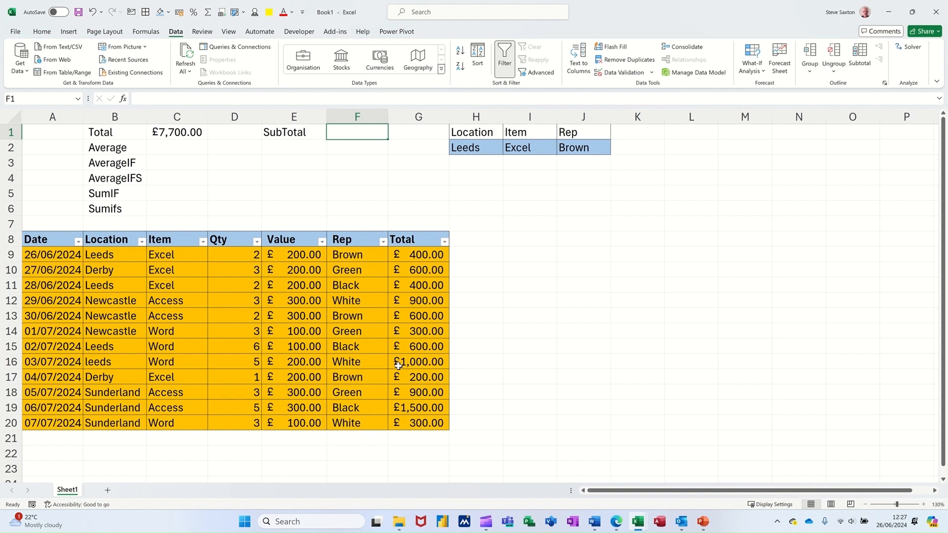
pyautogui.write('=sub')
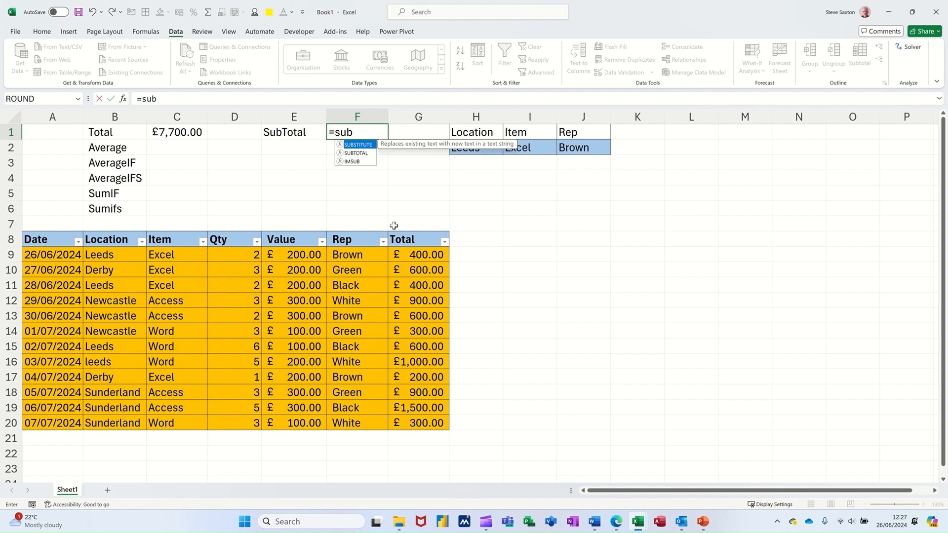
pyautogui.doubleClick(360, 157)
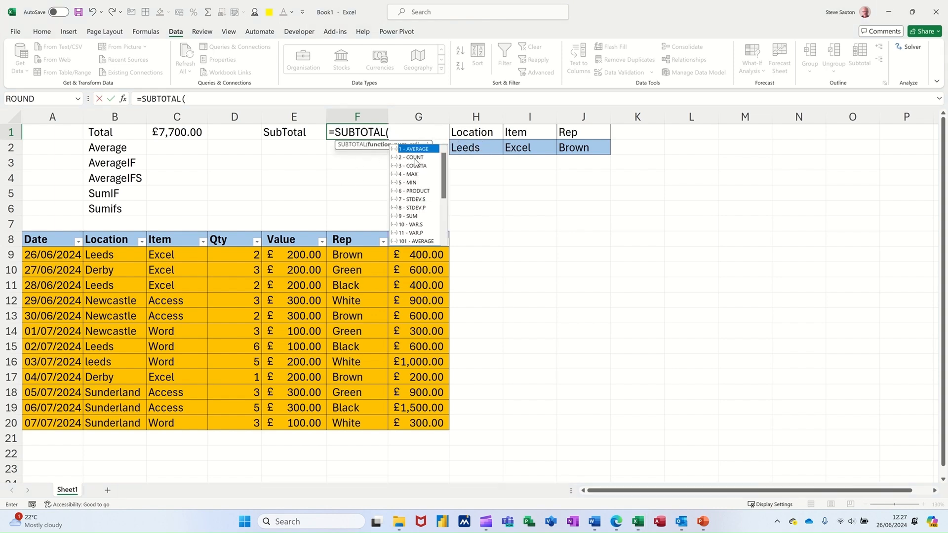
pyautogui.doubleClick(411, 217)
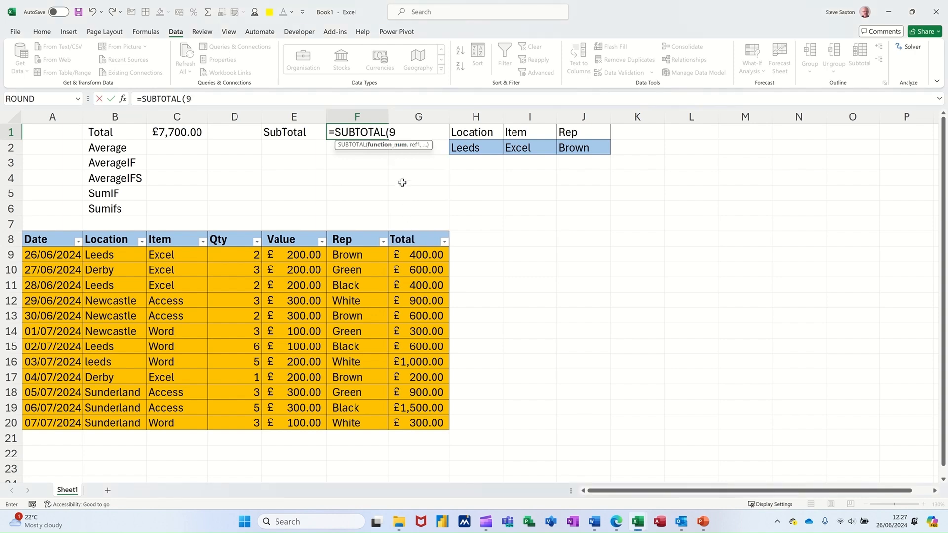
pyautogui.write(',')
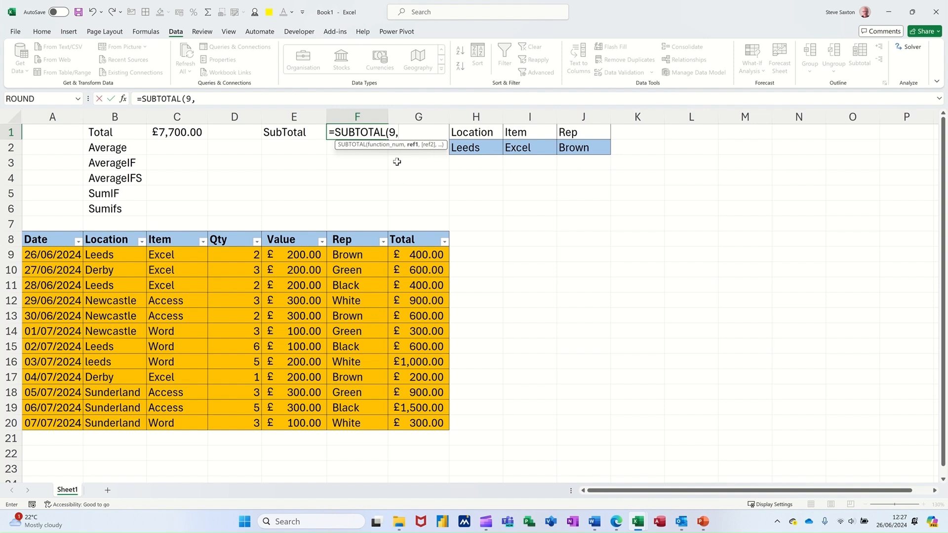
pyautogui.moveTo(407, 261); pyautogui.dragTo(427, 425)
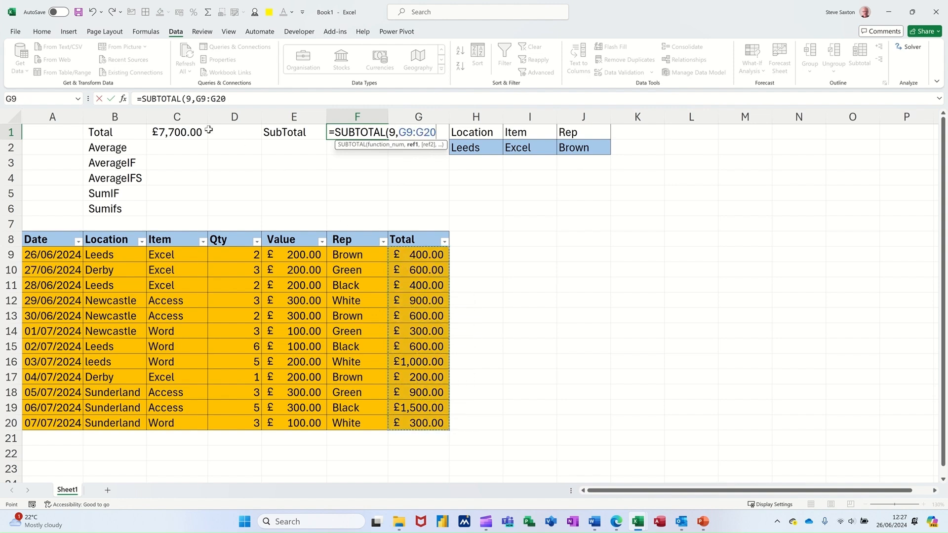
pyautogui.click(112, 99)
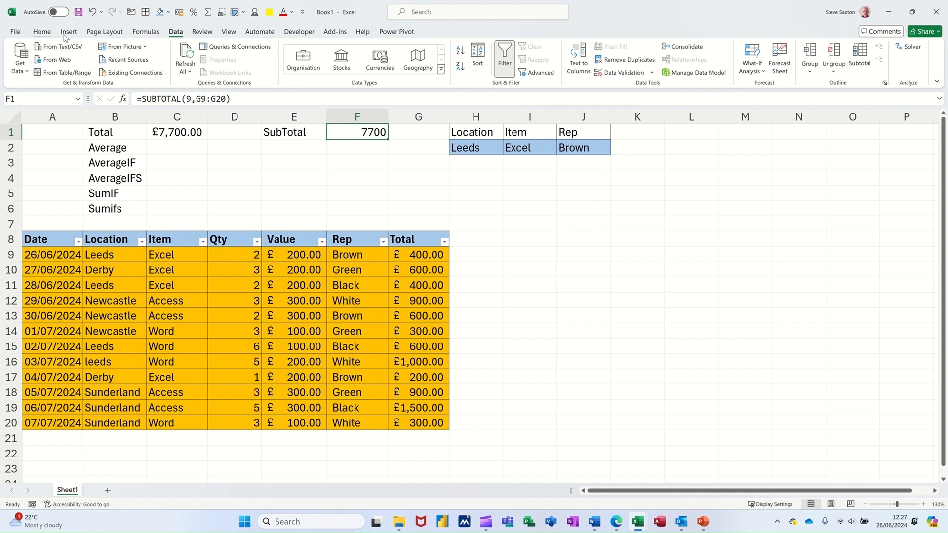
pyautogui.click(180, 15)
# Step: Filter the Rep column to show only Black and compare Total cell C1 with SubTotal cell F1
pyautogui.click(382, 242)
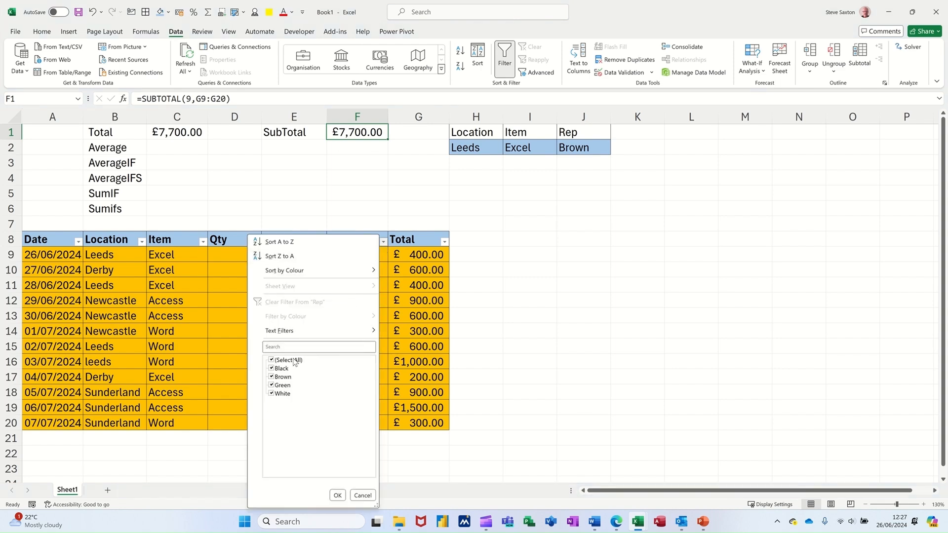
pyautogui.click(272, 360)
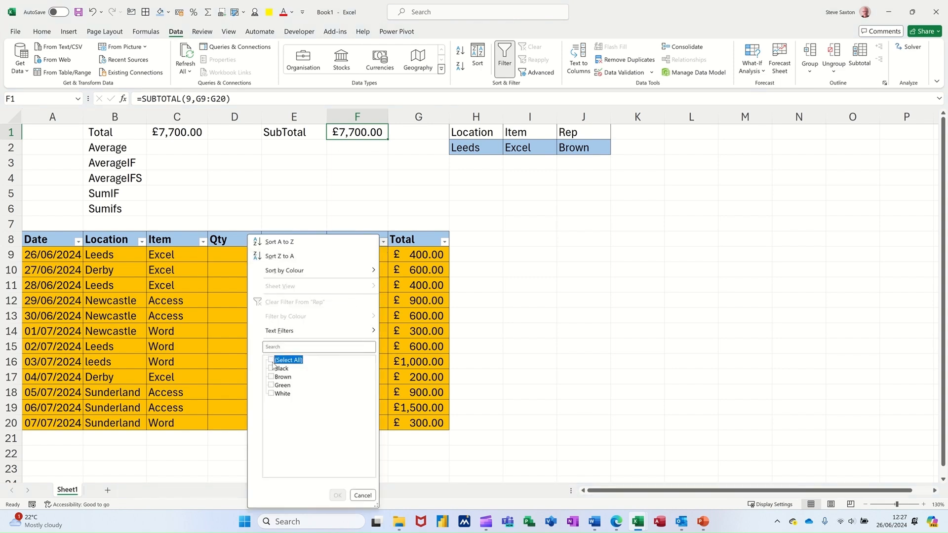
pyautogui.click(271, 369)
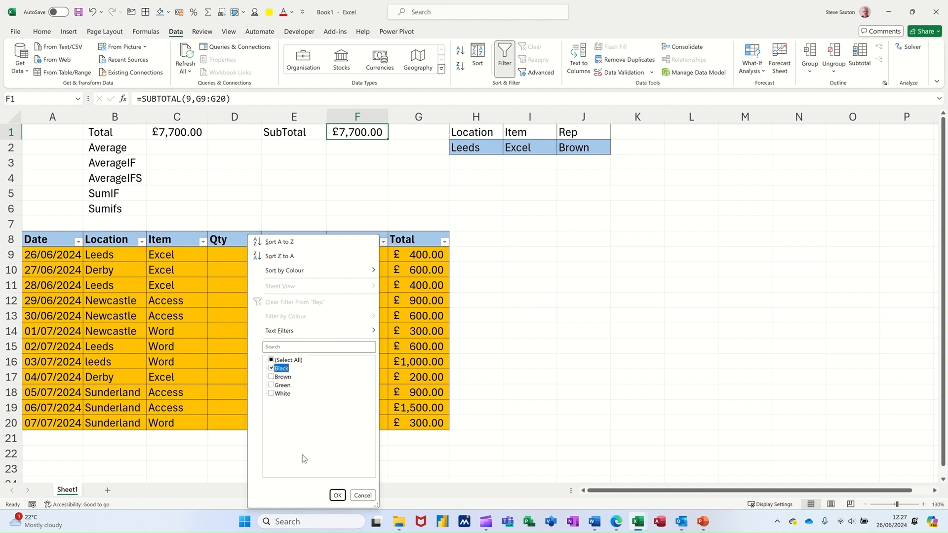
pyautogui.click(336, 495)
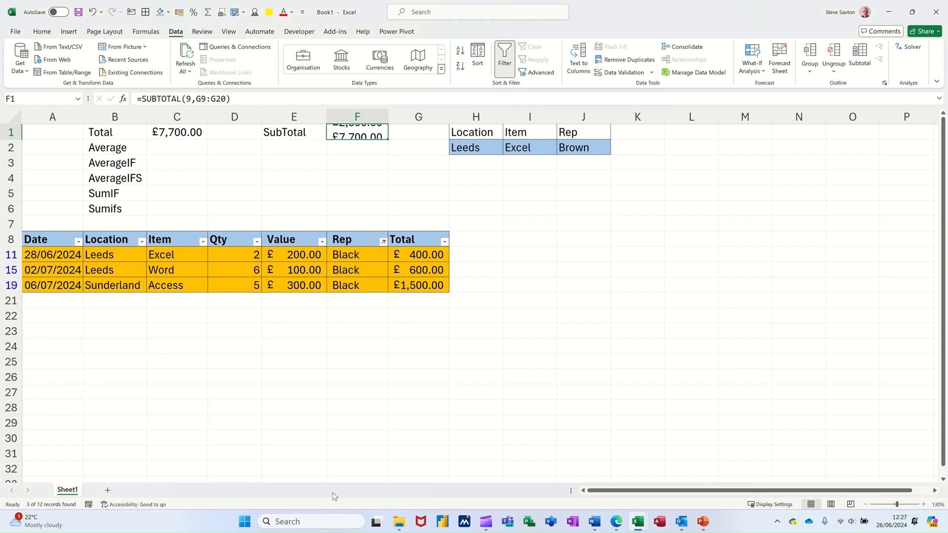
pyautogui.click(170, 134)
pyautogui.click(352, 133)
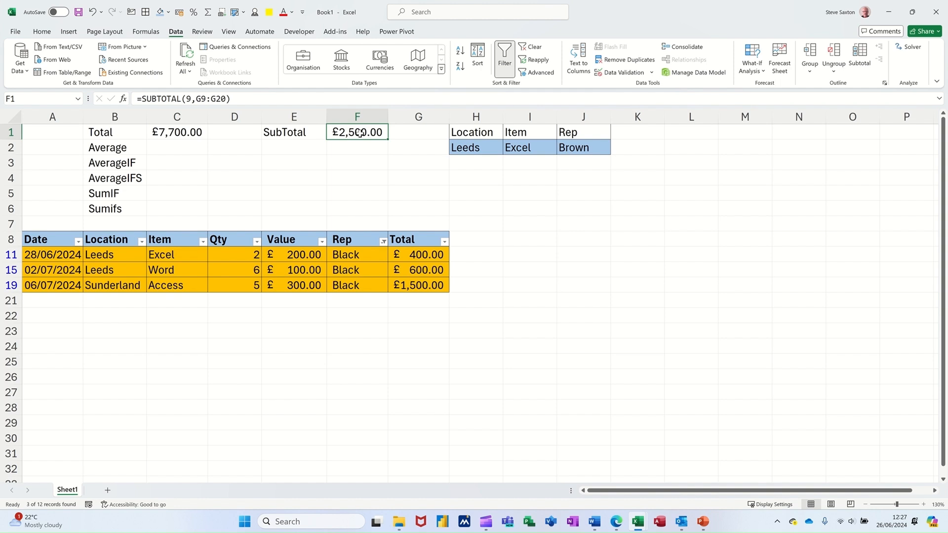
# Step: Show all reps again in the Rep column filter and select C2 beside the Average label
pyautogui.click(383, 240)
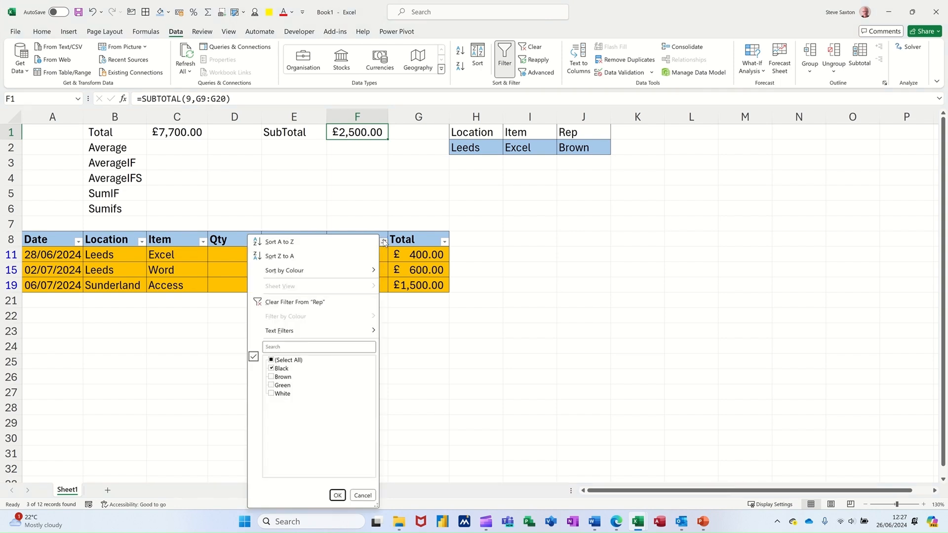
pyautogui.click(278, 360)
pyautogui.click(336, 495)
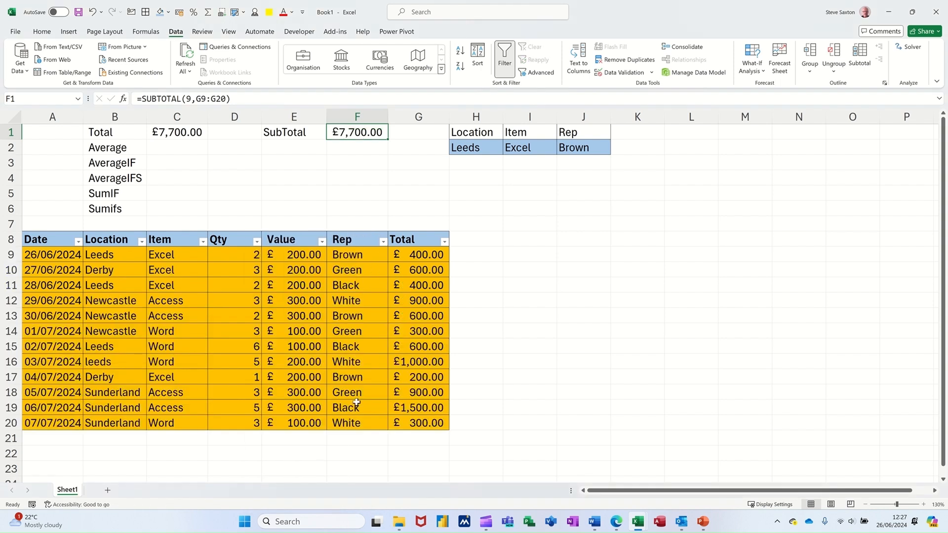
pyautogui.click(167, 148)
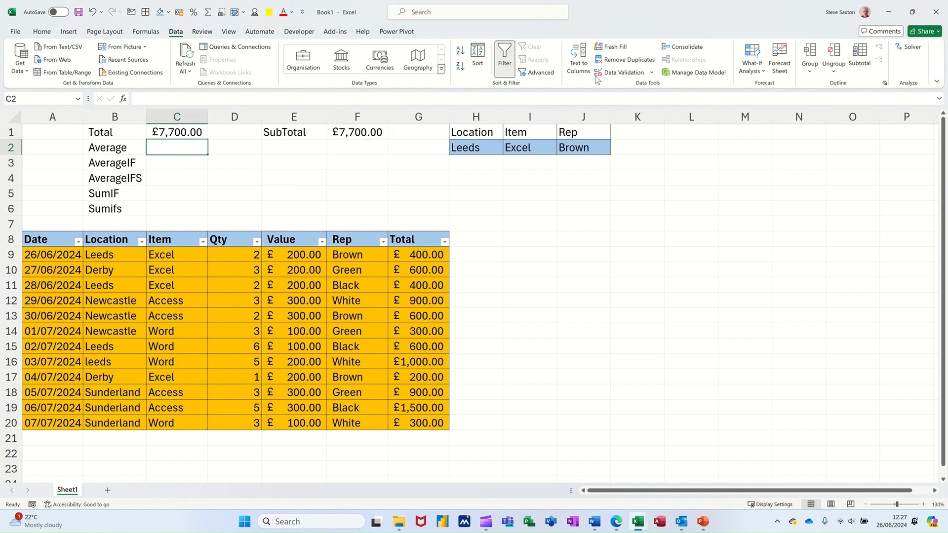
pyautogui.click(43, 32)
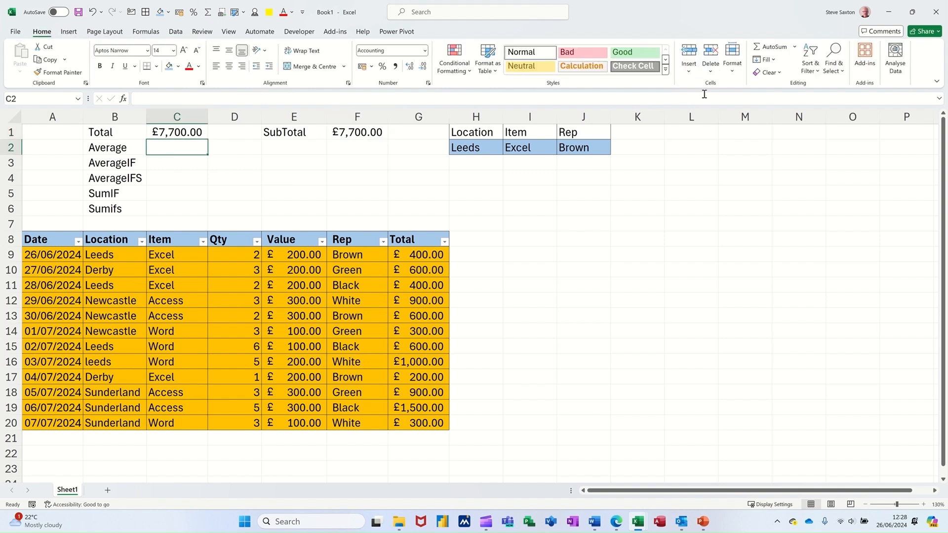
pyautogui.click(795, 46)
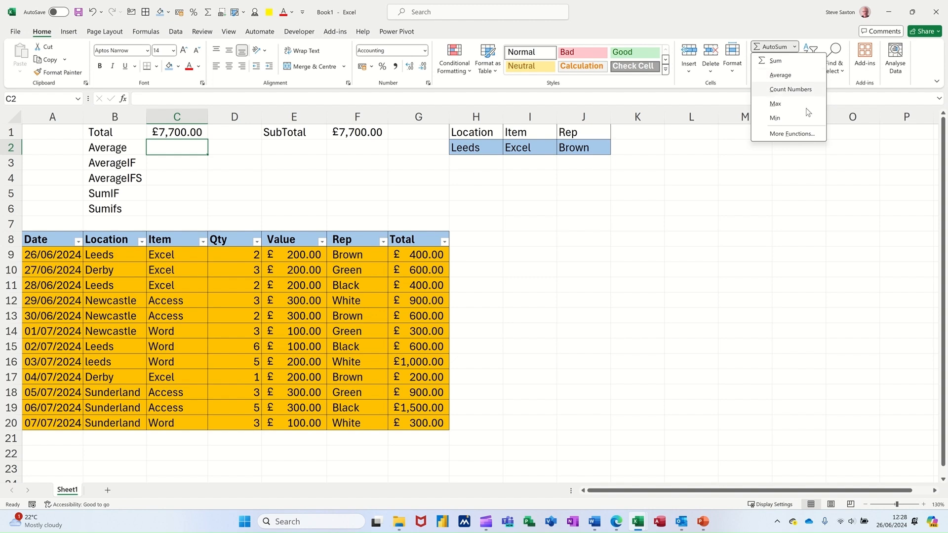
pyautogui.click(783, 134)
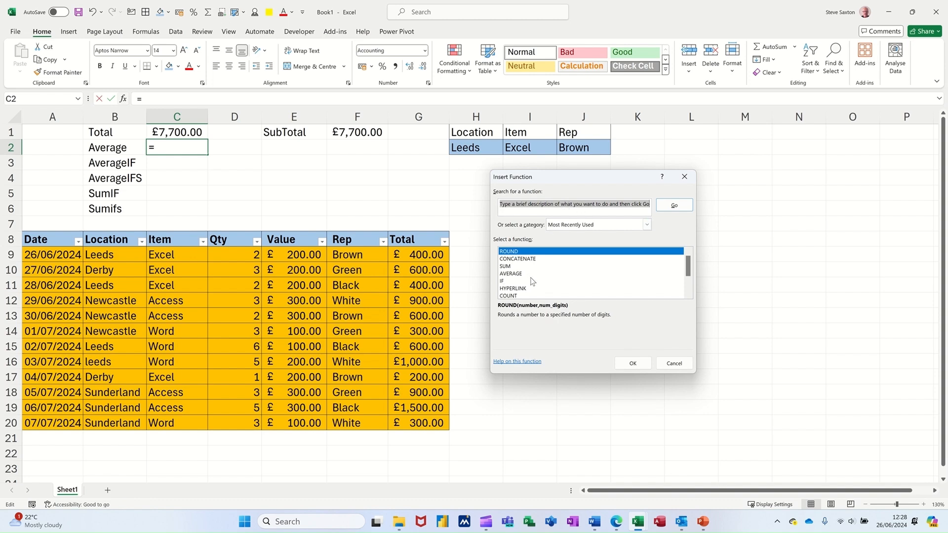
pyautogui.click(674, 363)
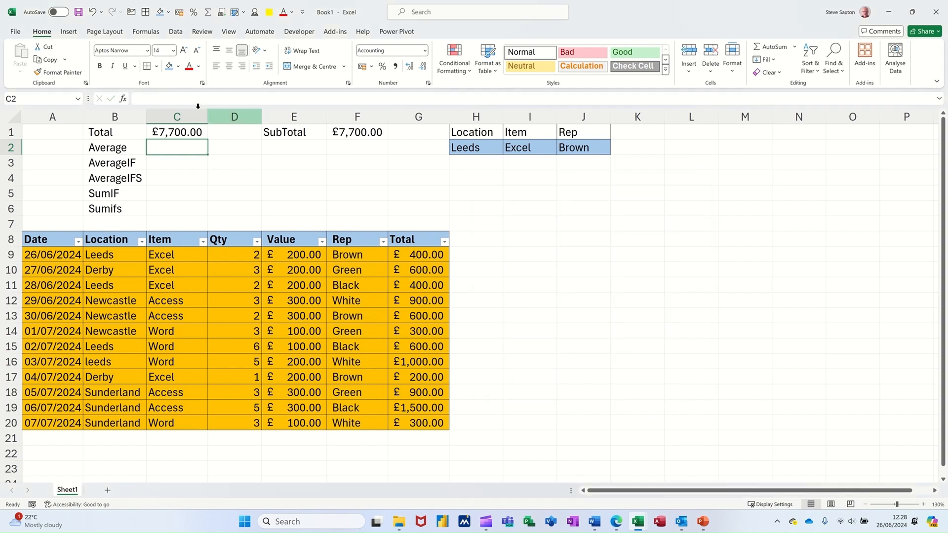
pyautogui.click(124, 99)
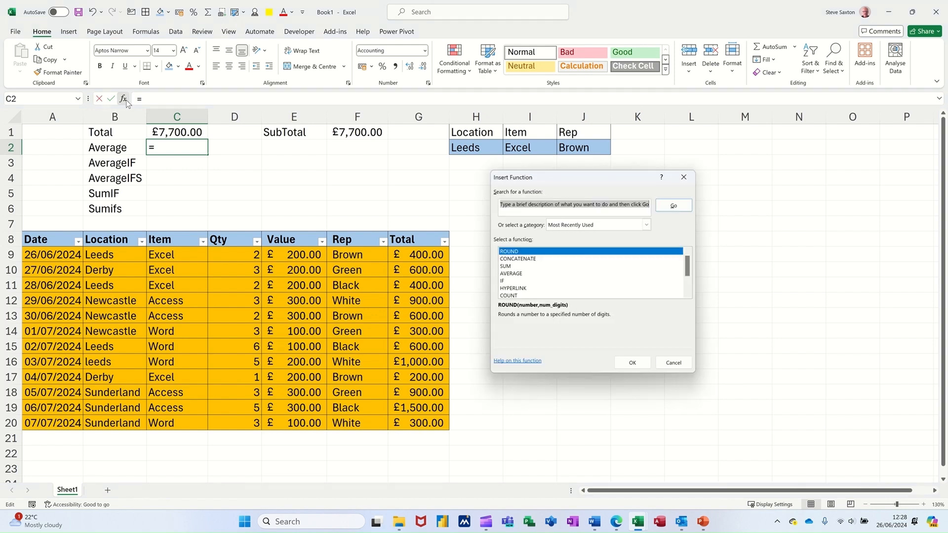
pyautogui.click(673, 363)
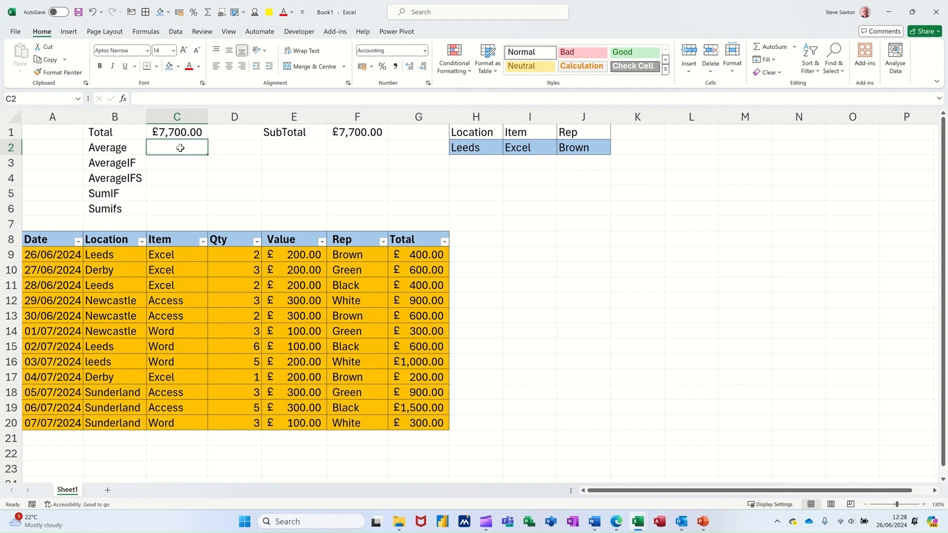
# Step: Enter =AVERAGE(G9:G20) in C2 to average the sales table's Total column
pyautogui.write('=average')
pyautogui.press('Tab')
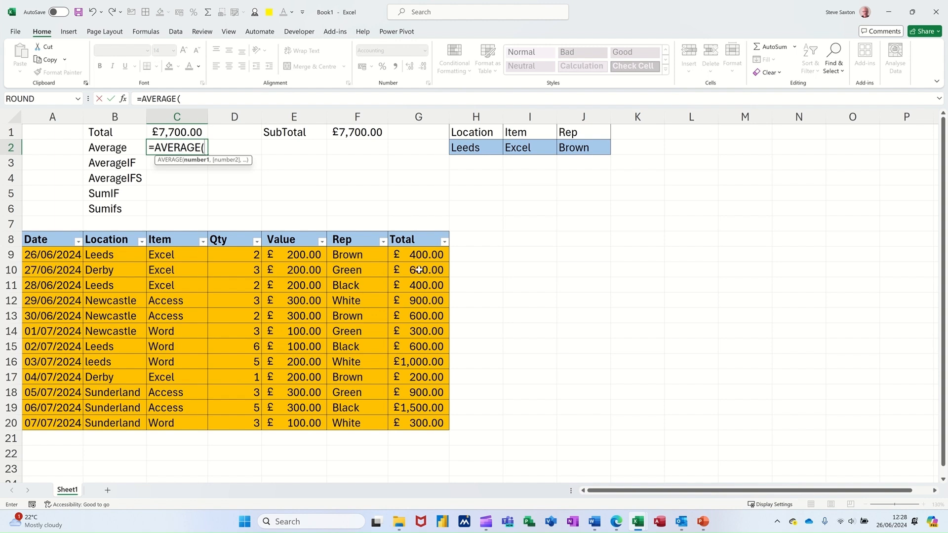
pyautogui.moveTo(404, 254); pyautogui.dragTo(432, 424)
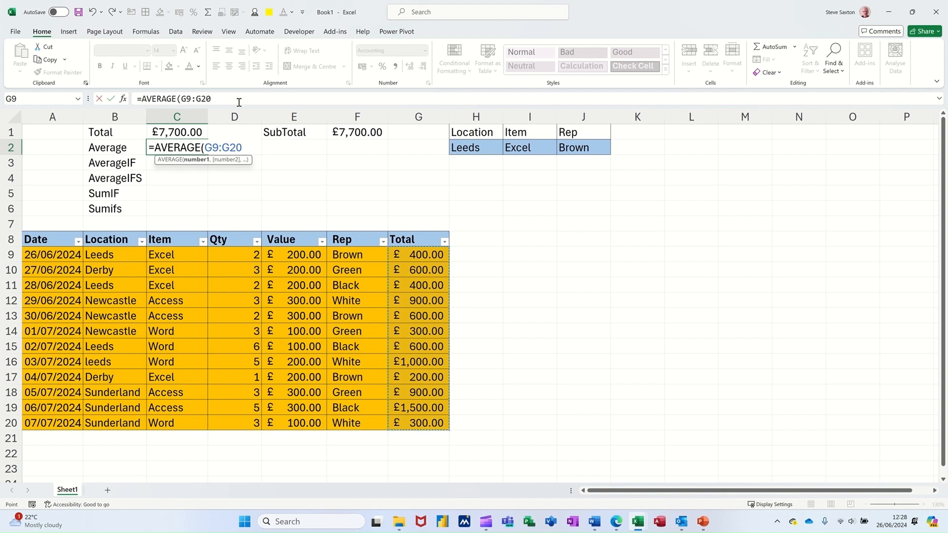
pyautogui.click(113, 101)
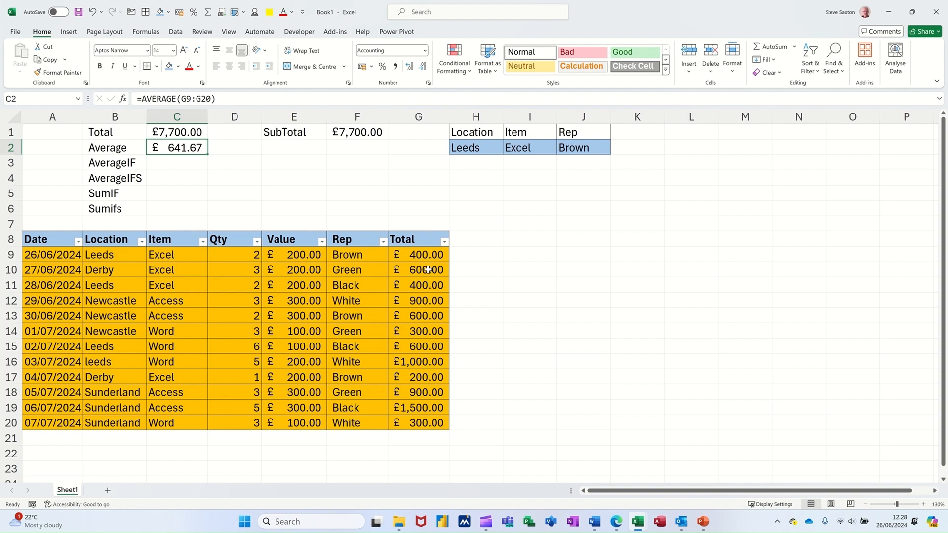
# Step: Select the totals in G9:G20 and examine their status bar statistics and the available status bar options
pyautogui.moveTo(423, 258); pyautogui.dragTo(470, 429)
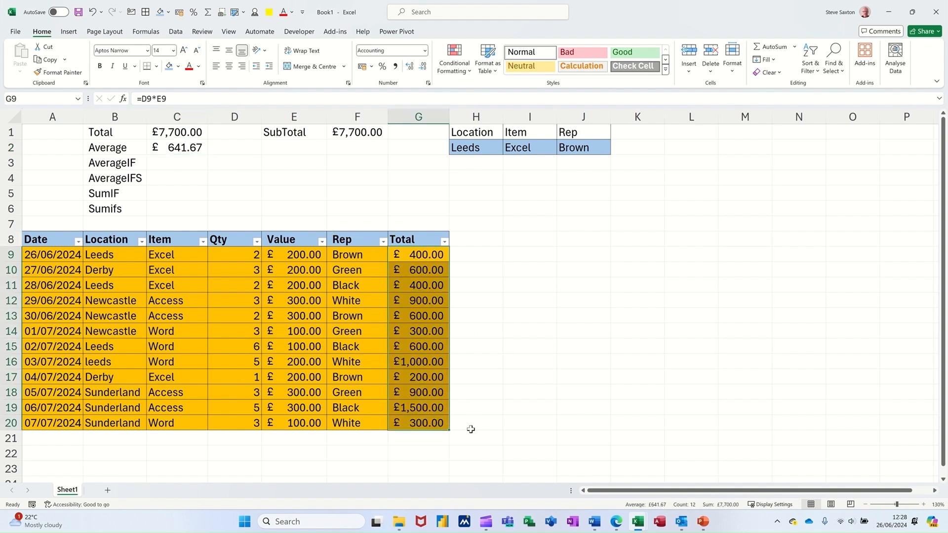
pyautogui.rightClick(628, 509)
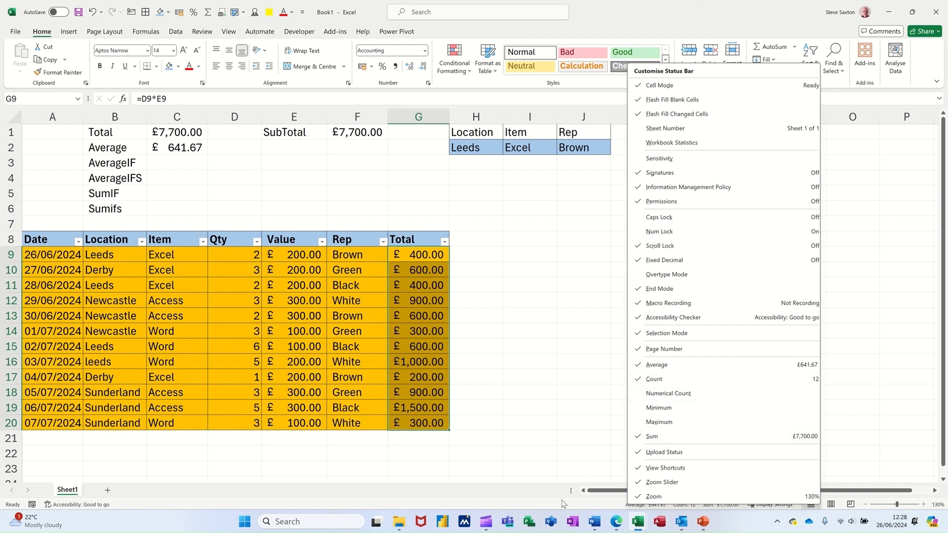
pyautogui.click(551, 511)
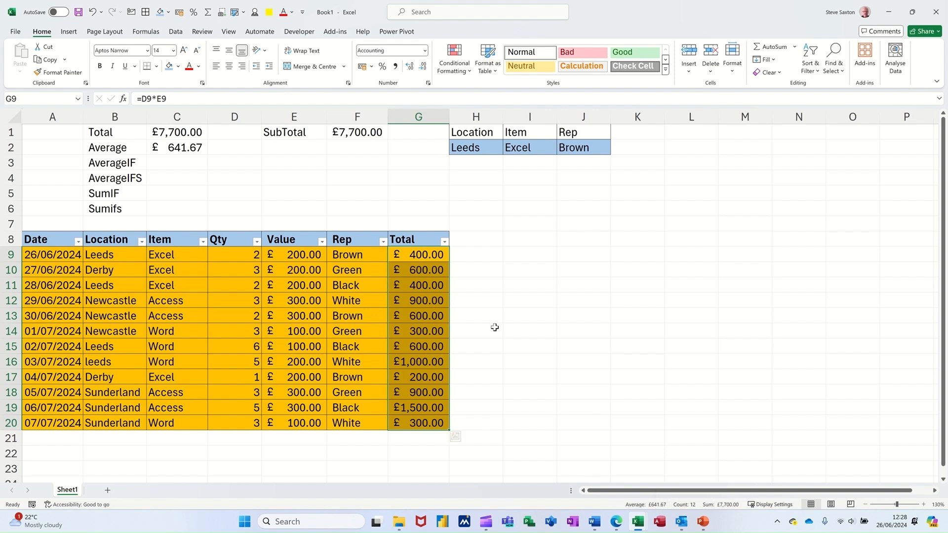
# Step: Enter =AVERAGEIF(Rep,J2,G9:G20) in C3 to average the totals for the rep chosen in J2
pyautogui.click(168, 164)
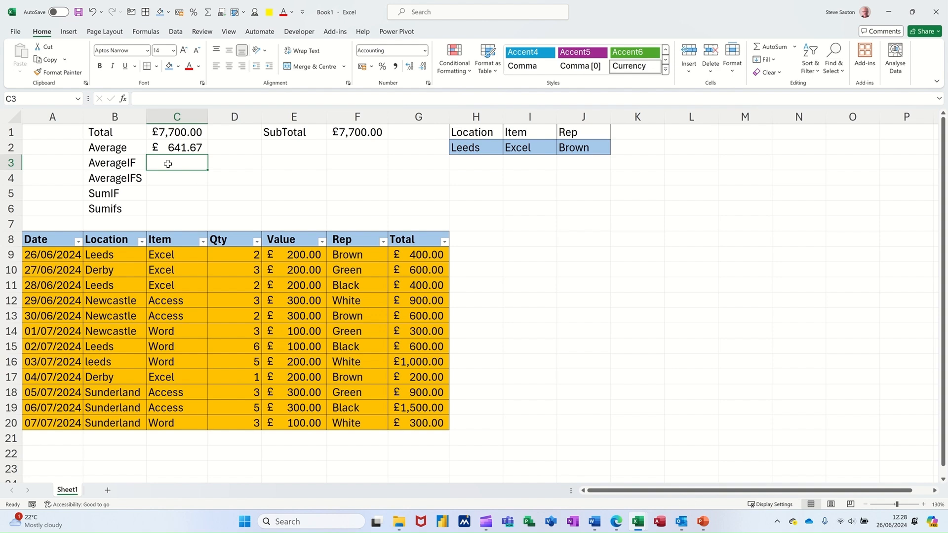
pyautogui.write('=averageif')
pyautogui.press('Tab')
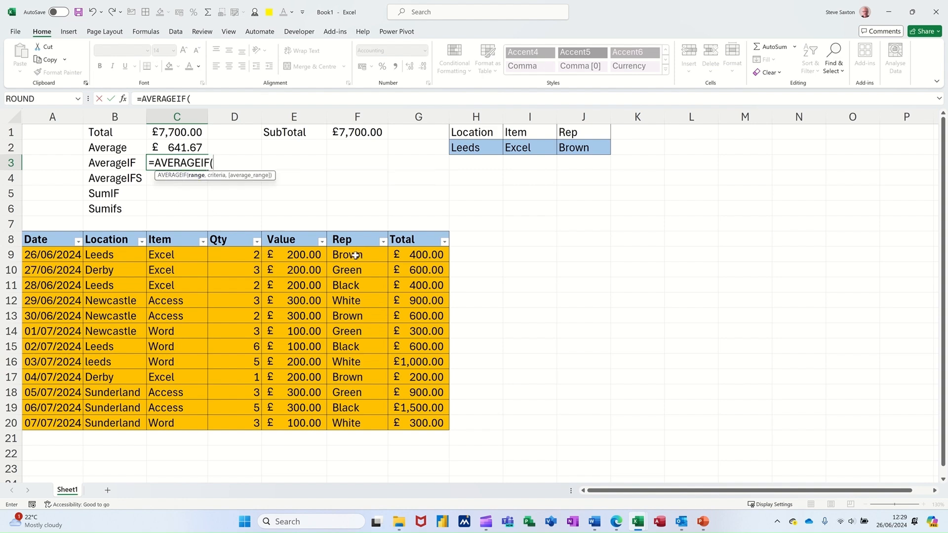
pyautogui.moveTo(355, 254); pyautogui.dragTo(355, 417)
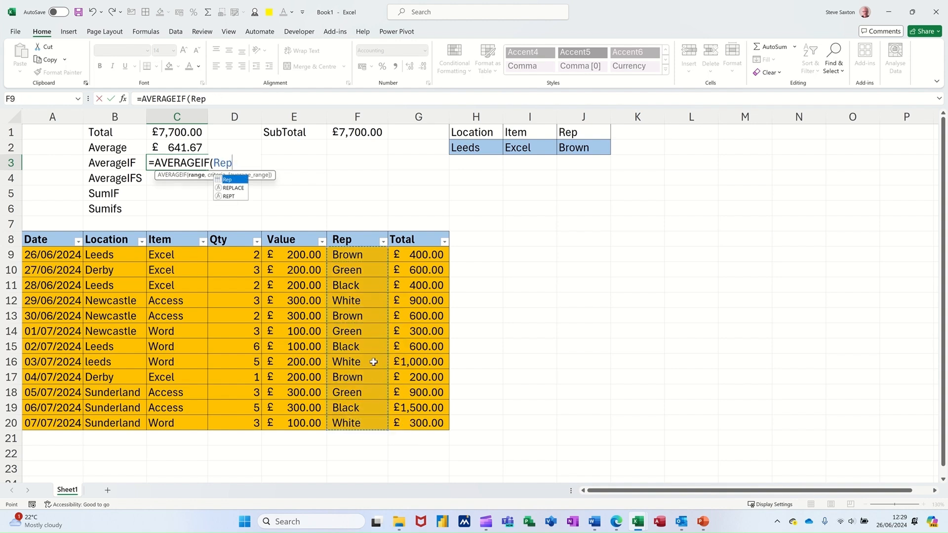
pyautogui.write(',')
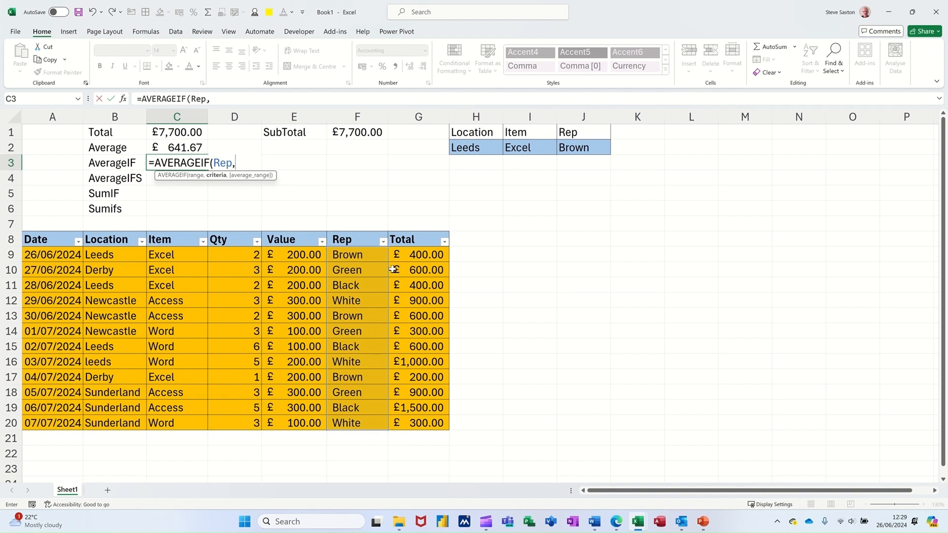
pyautogui.click(572, 147)
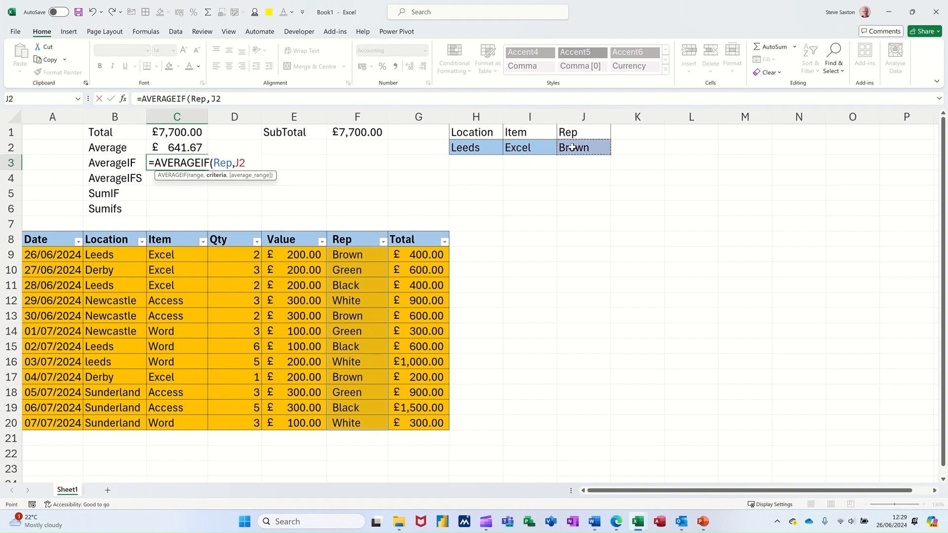
pyautogui.write(',')
pyautogui.moveTo(419, 254); pyautogui.dragTo(428, 423)
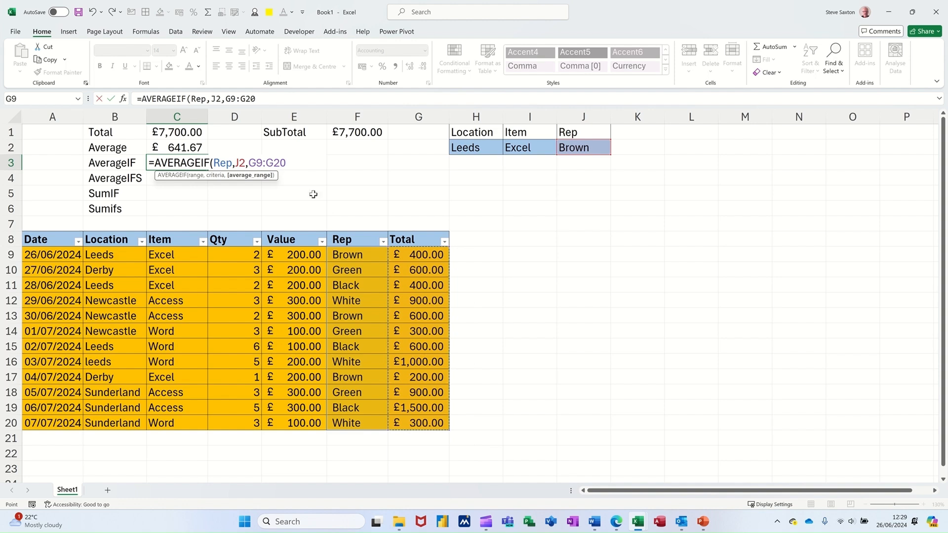
pyautogui.click(111, 99)
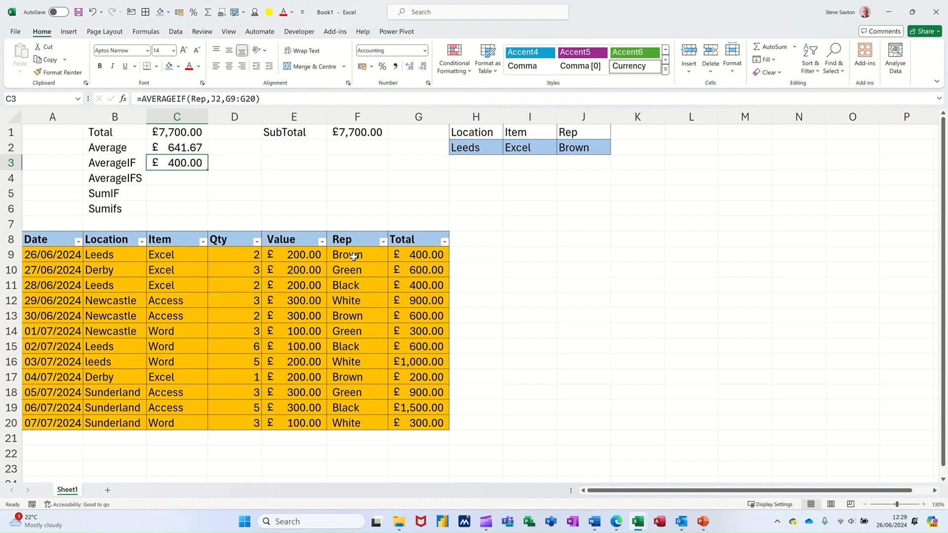
# Step: Select only Brown's totals in G9, G13 and G17 to check their average against the AverageIF result
pyautogui.click(402, 255)
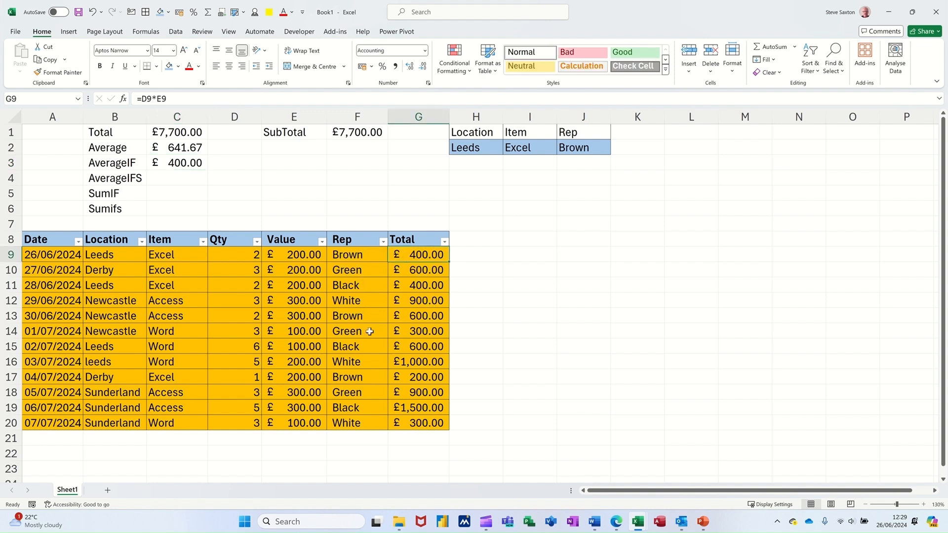
pyautogui.keyDown('ctrl'); pyautogui.click(412, 317); pyautogui.keyUp('ctrl')
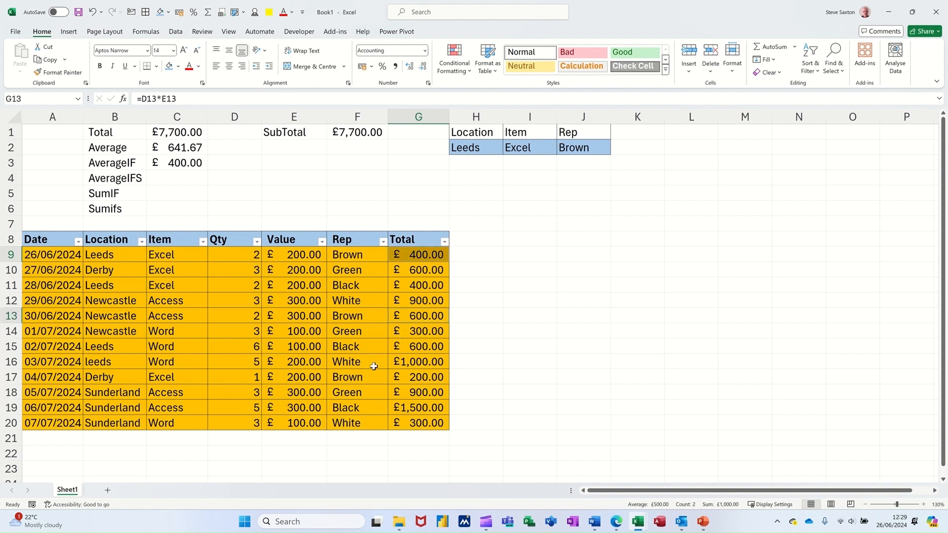
pyautogui.keyDown('ctrl'); pyautogui.click(410, 378); pyautogui.keyUp('ctrl')
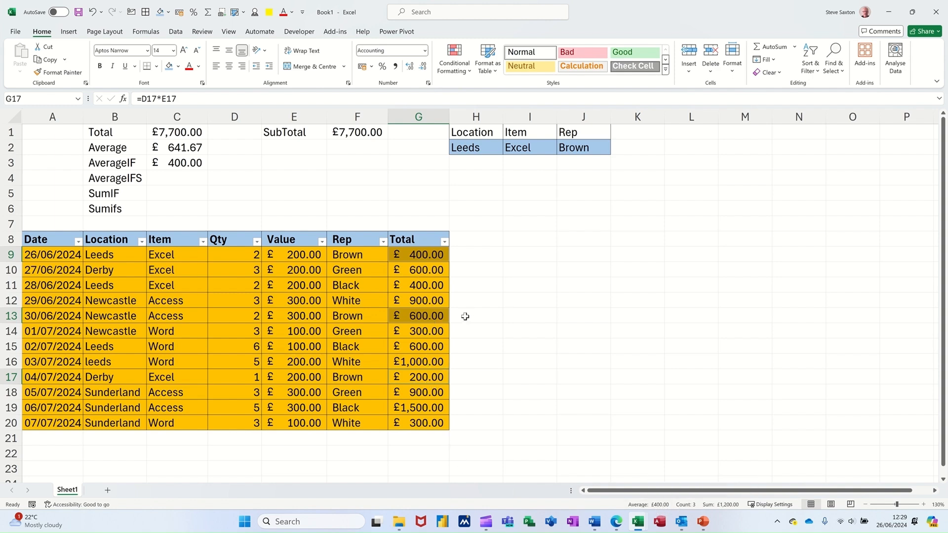
# Step: Change the Rep criterion in J2 to Green using its list of allowed values
pyautogui.click(596, 148)
pyautogui.click(615, 150)
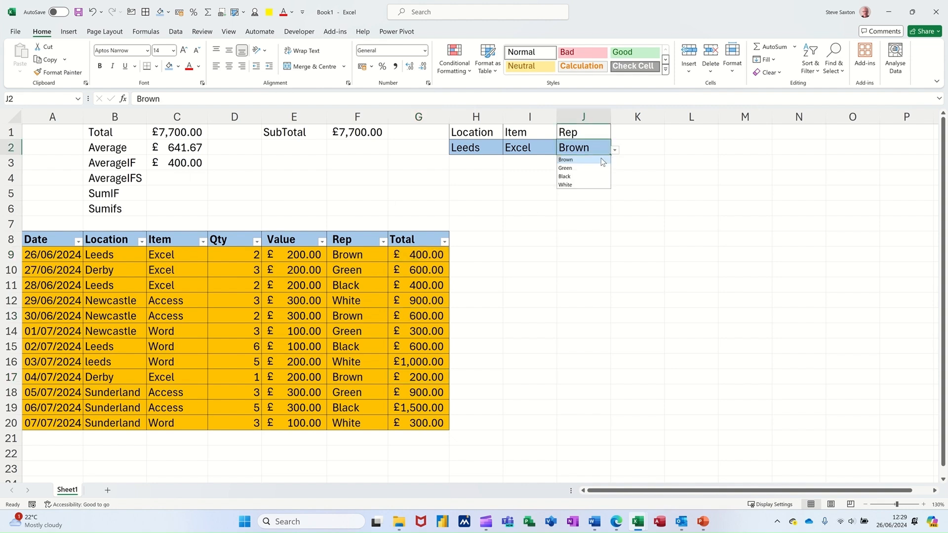
pyautogui.click(592, 169)
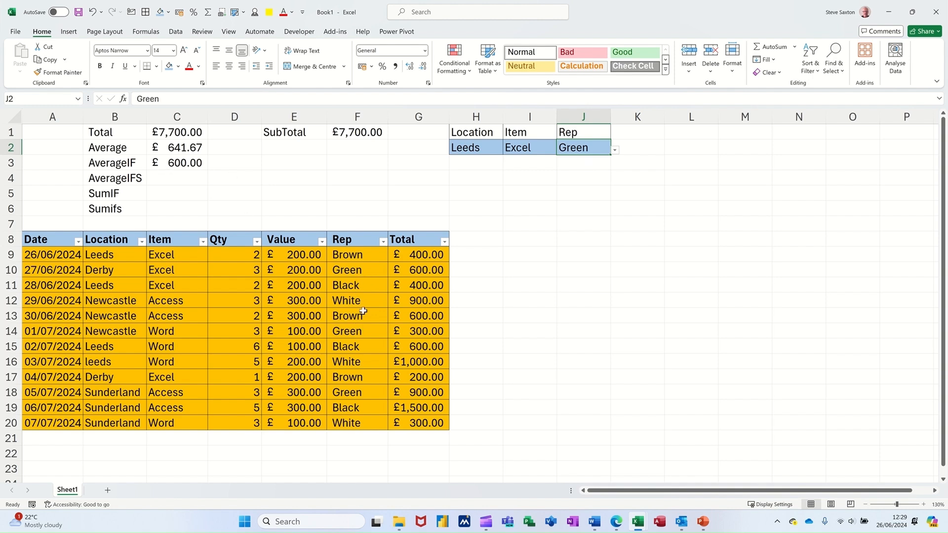
# Step: Start an AVERAGEIFS formula in C4 that averages G9:G20, with the Rep range matched to J2 as its first criterion
pyautogui.click(169, 180)
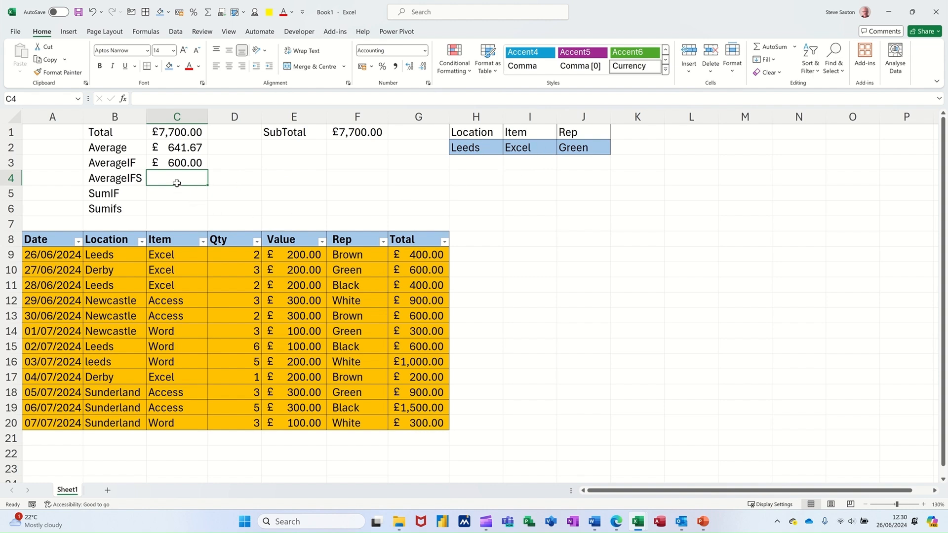
pyautogui.write('=AVERAGEIFS(')
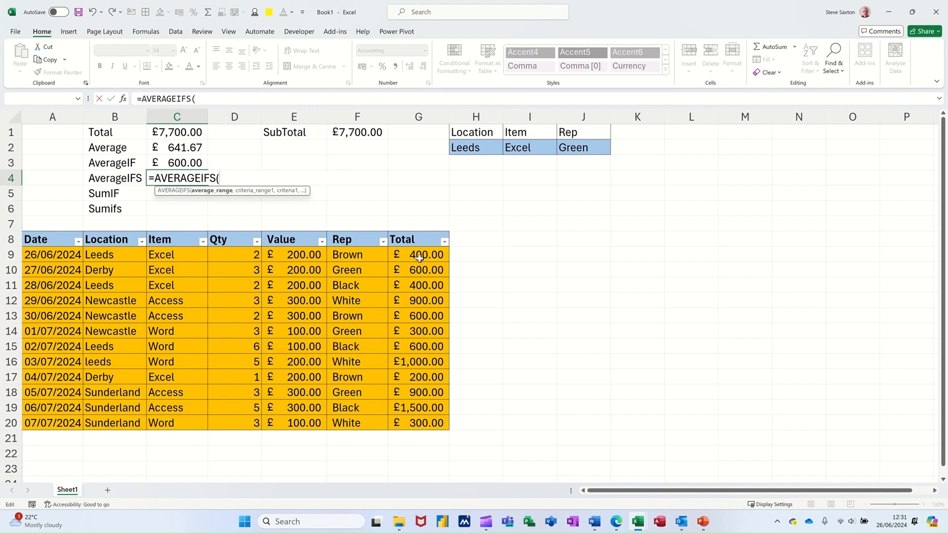
pyautogui.moveTo(418, 255); pyautogui.dragTo(433, 419)
pyautogui.write(',')
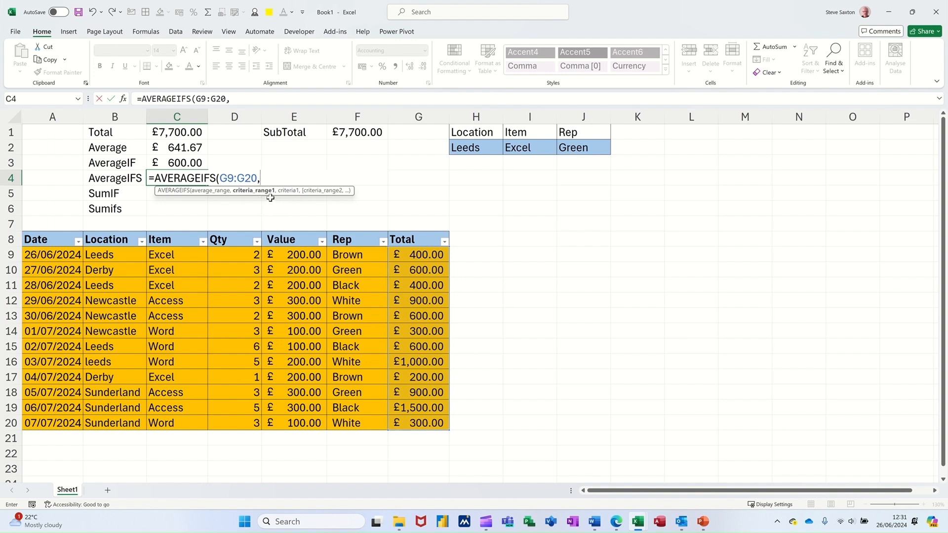
pyautogui.moveTo(348, 255); pyautogui.dragTo(365, 421)
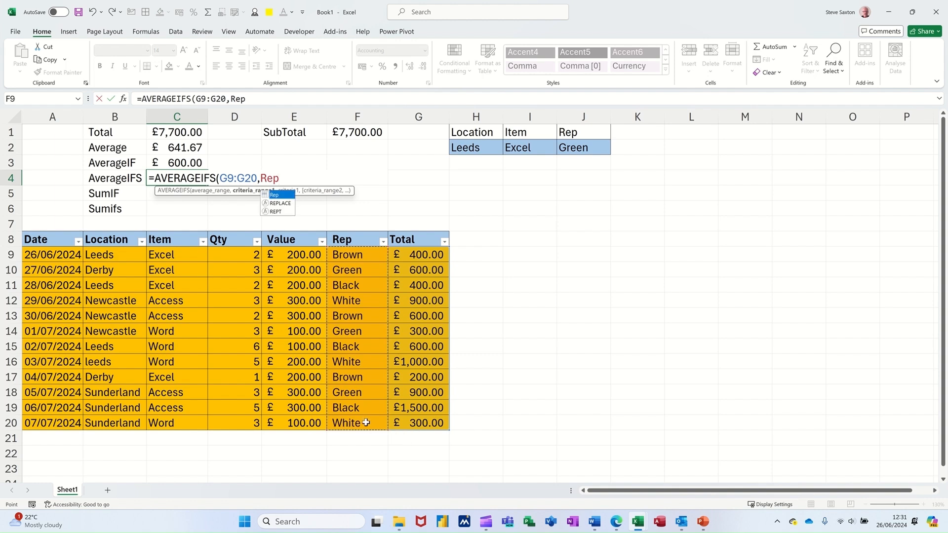
pyautogui.write(',')
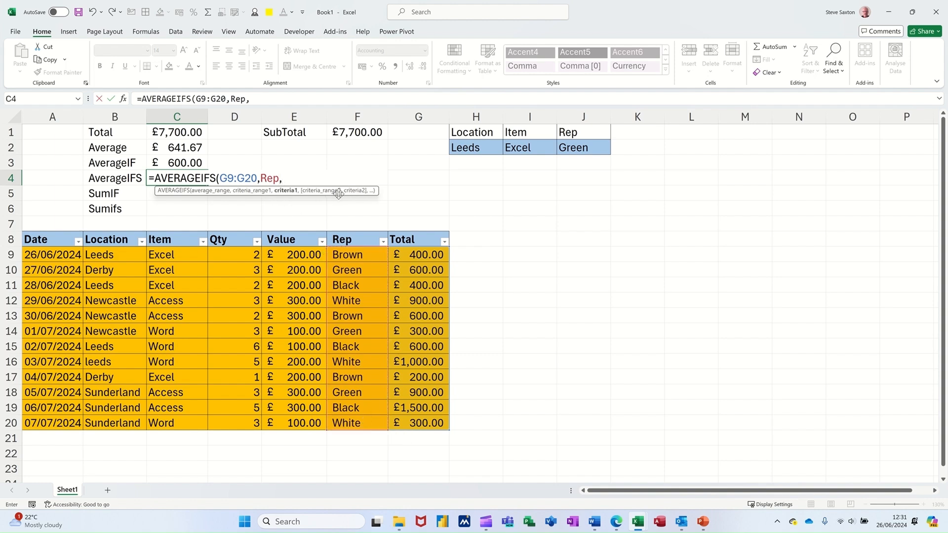
pyautogui.click(579, 149)
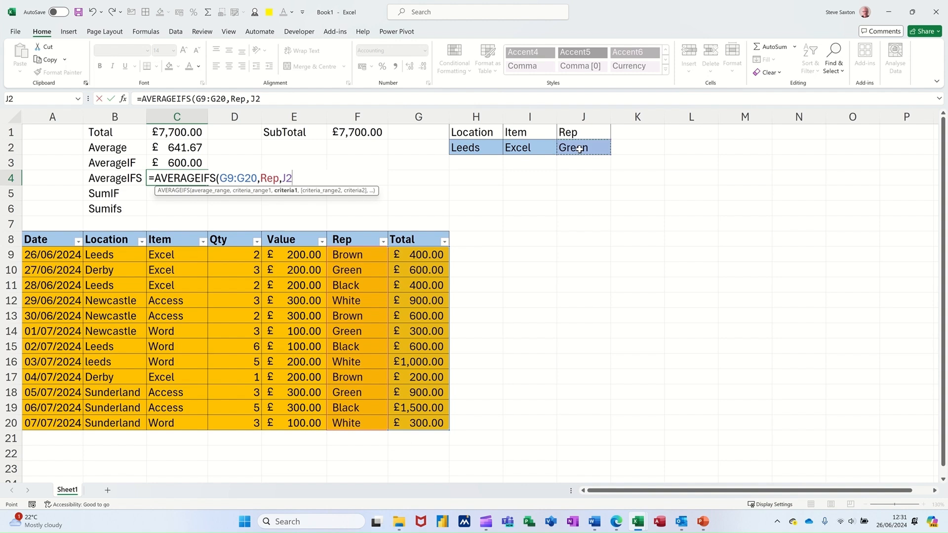
pyautogui.write(',')
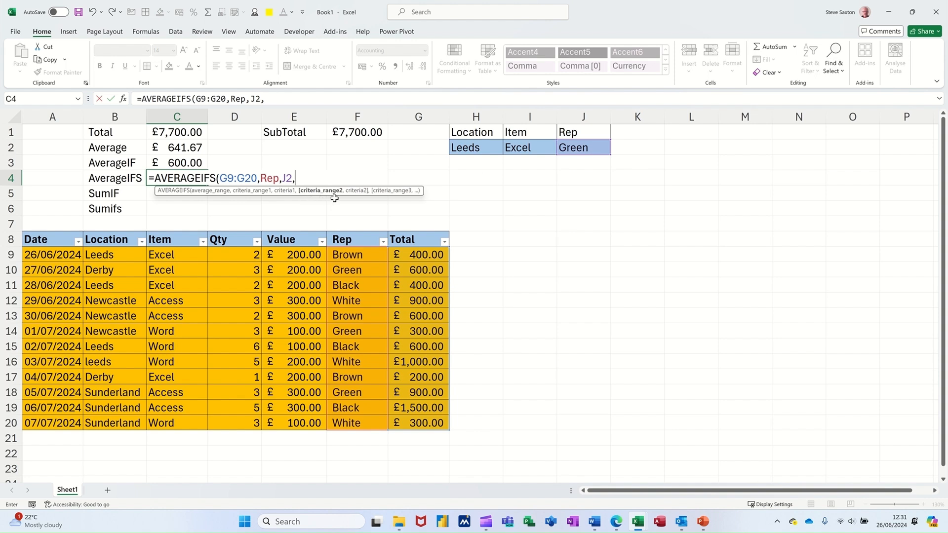
# Step: Complete the C4 formula with Item matched to I2 and Location matched to H2: =AVERAGEIFS(G9:G20,Rep,J2,Item,I2,Location,H2)
pyautogui.moveTo(175, 255); pyautogui.dragTo(178, 420)
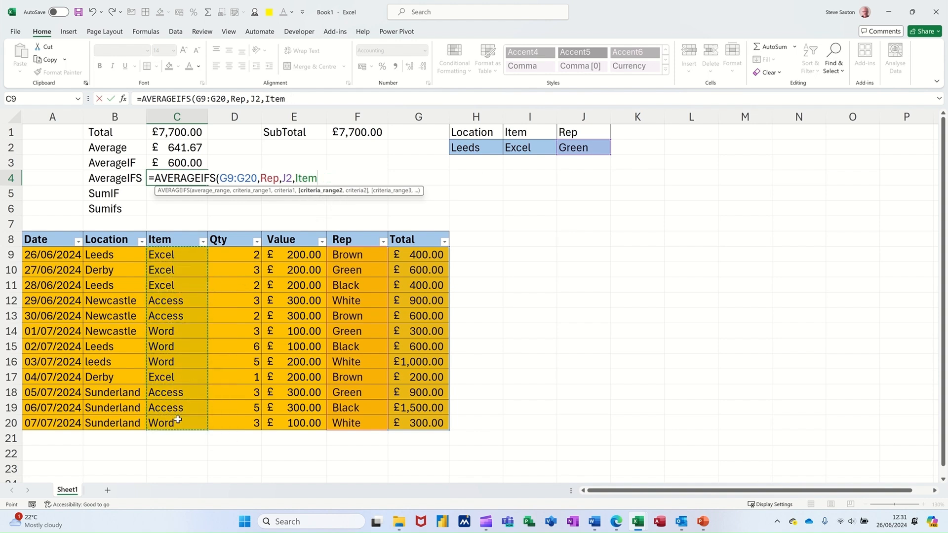
pyautogui.write(',')
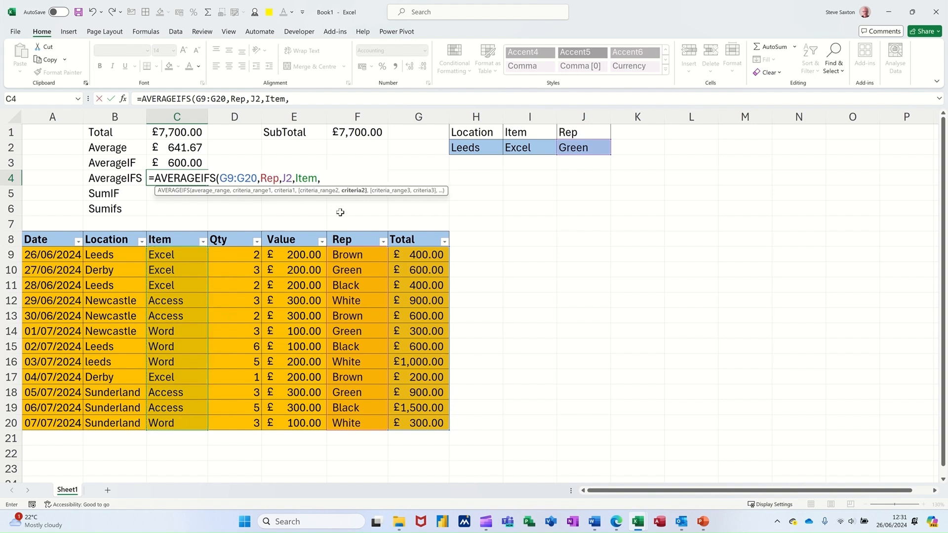
pyautogui.click(525, 148)
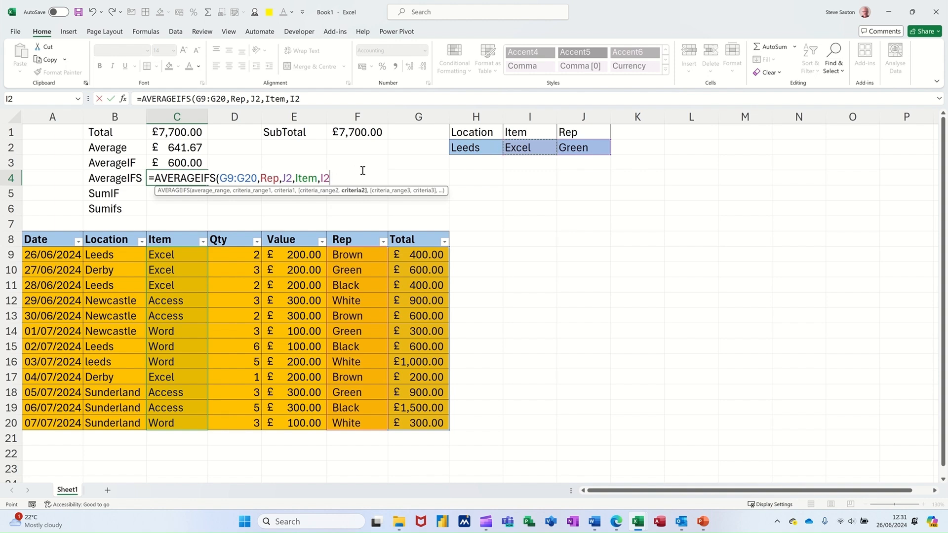
pyautogui.write(',')
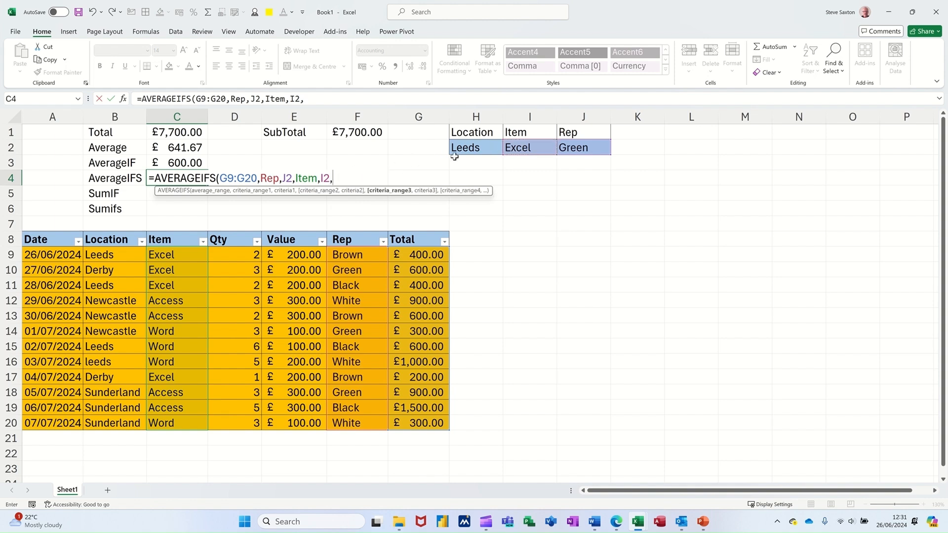
pyautogui.moveTo(103, 255); pyautogui.dragTo(114, 420)
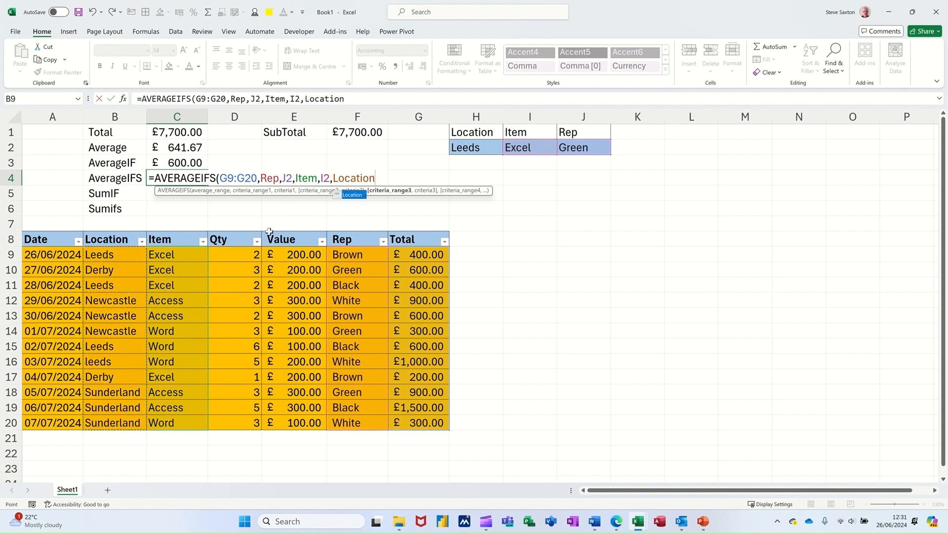
pyautogui.write(',')
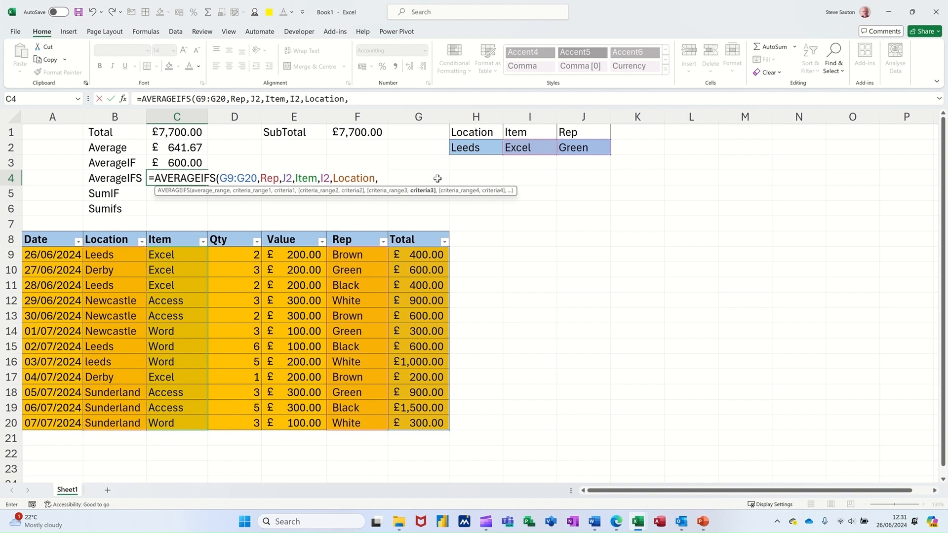
pyautogui.click(470, 150)
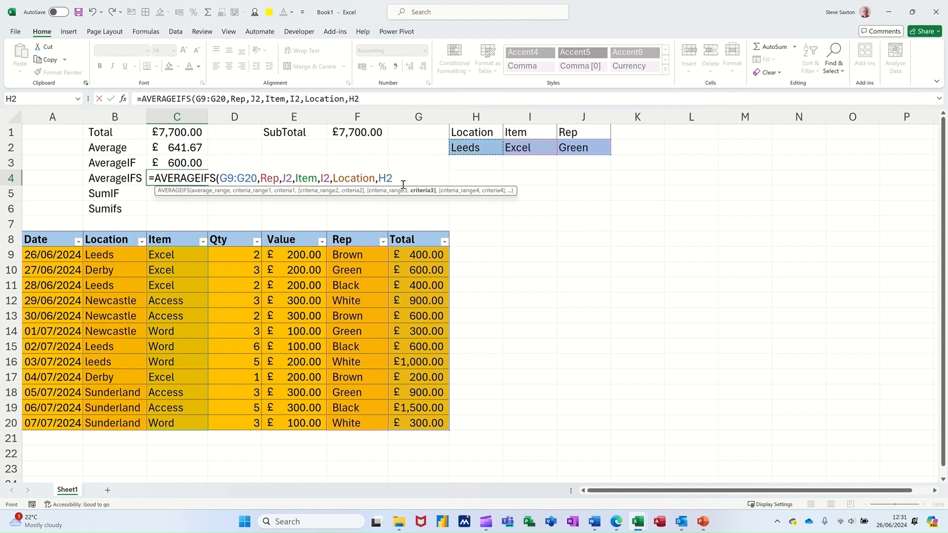
pyautogui.click(112, 99)
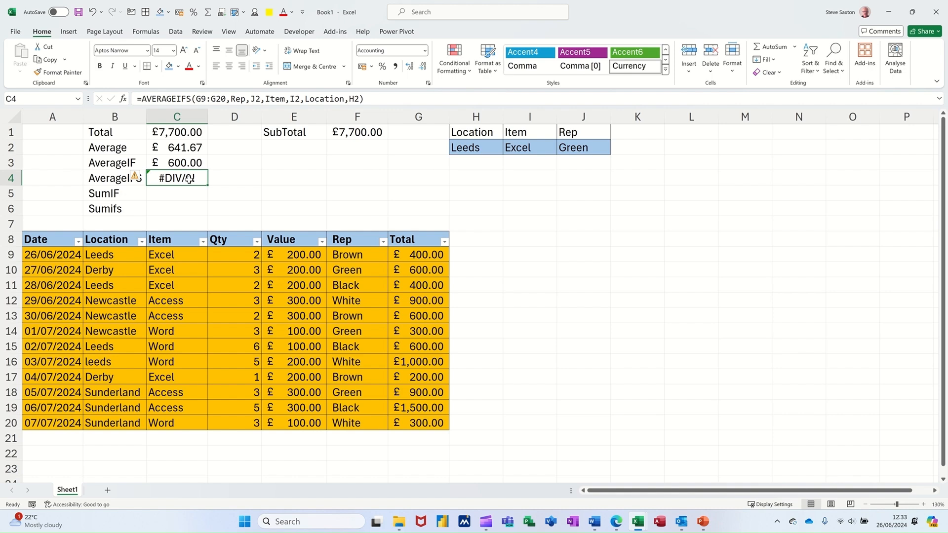
# Step: Test the AVERAGEIFS formula by changing the Location criterion in H2 to Derby and back to Leeds
pyautogui.click(488, 149)
pyautogui.click(506, 149)
pyautogui.click(481, 168)
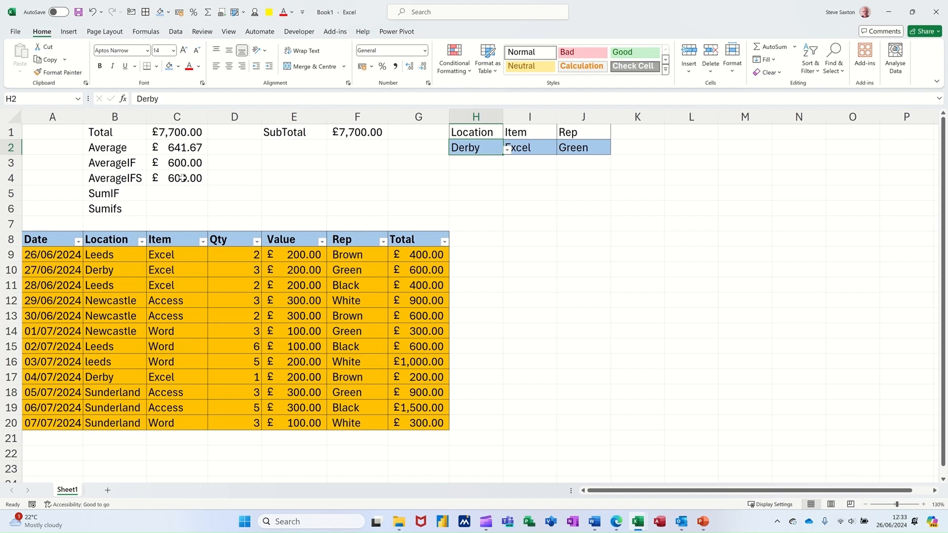
pyautogui.click(508, 150)
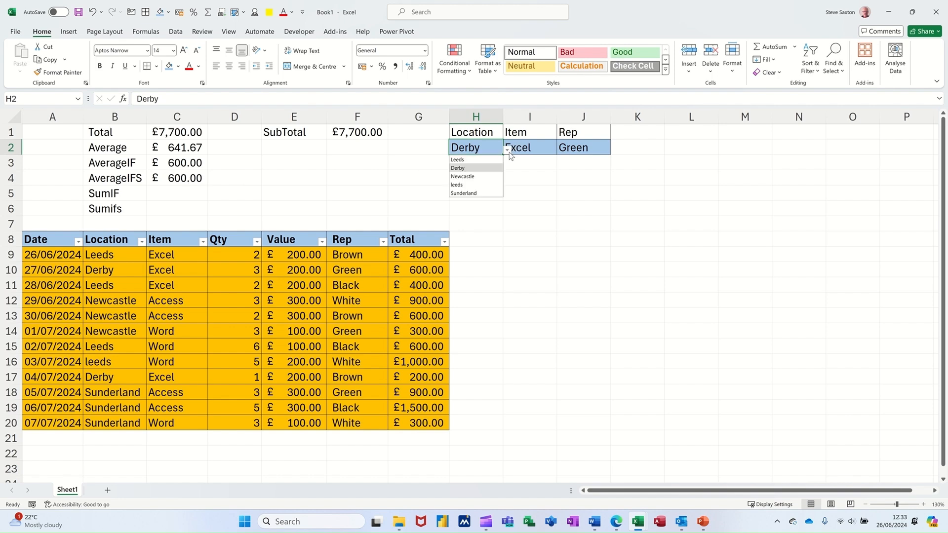
pyautogui.click(479, 159)
# Step: Wrap the AVERAGEIFS formula in C4 in IFERROR so that it returns "No Data" instead of an error
pyautogui.click(181, 179)
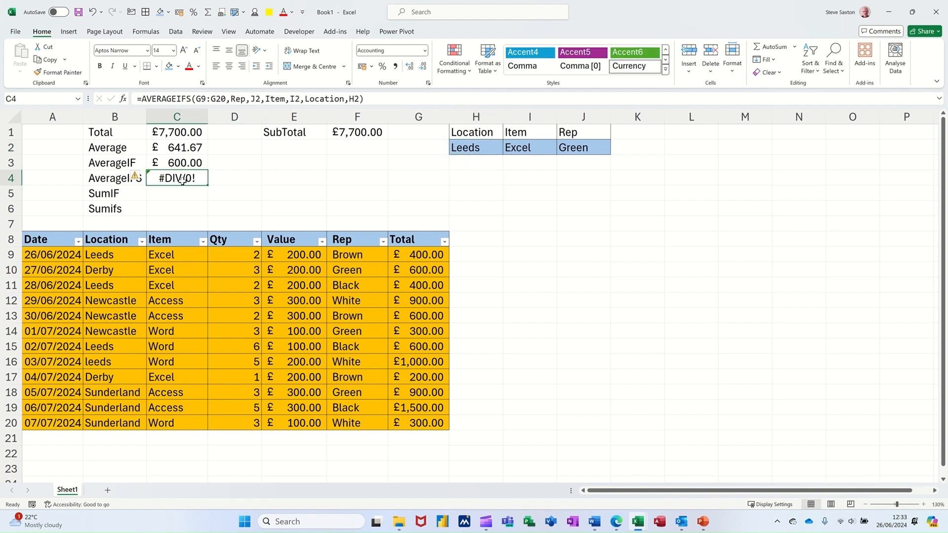
pyautogui.click(143, 100)
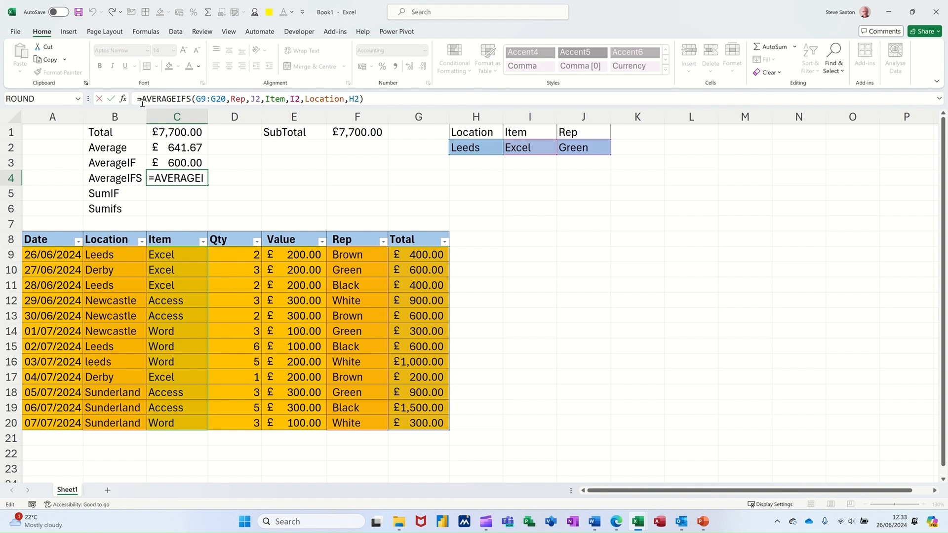
pyautogui.write('iferror')
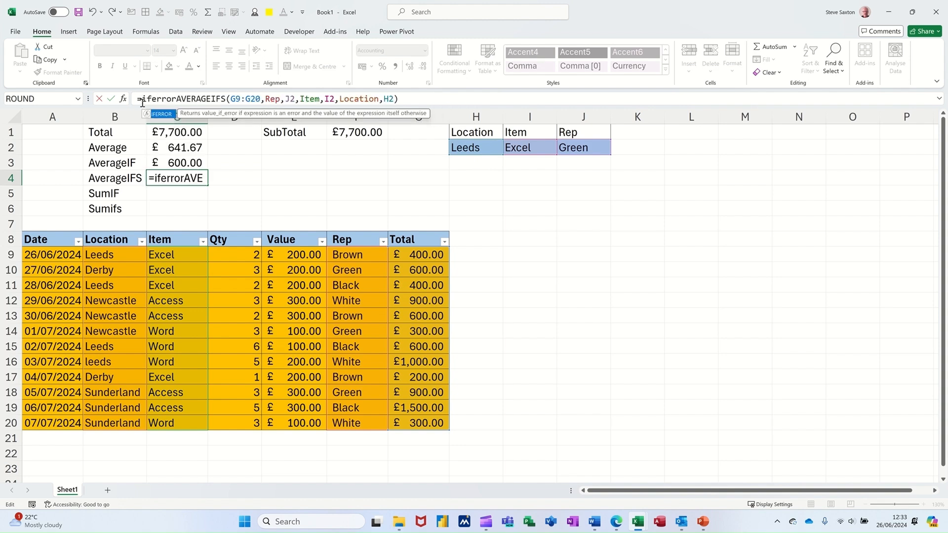
pyautogui.press('Tab')
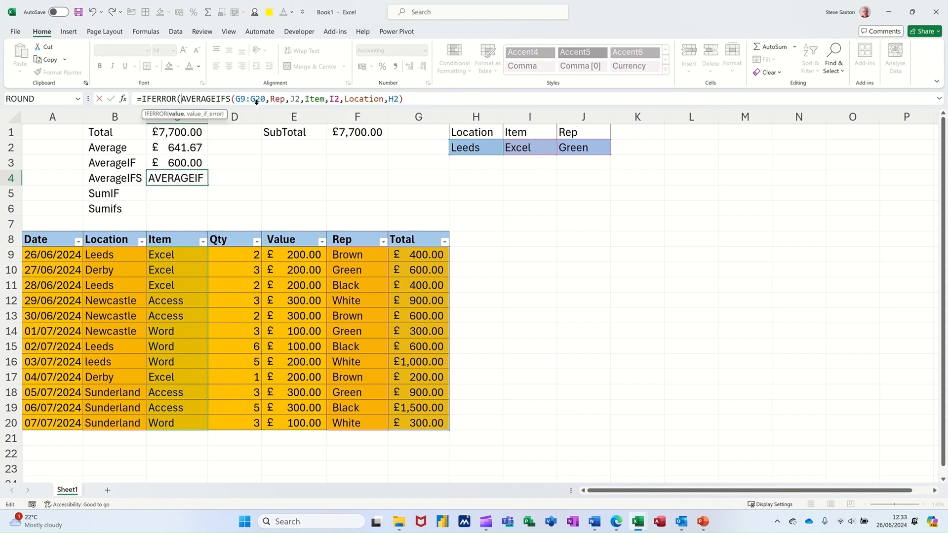
pyautogui.click(416, 98)
pyautogui.write(',"No')
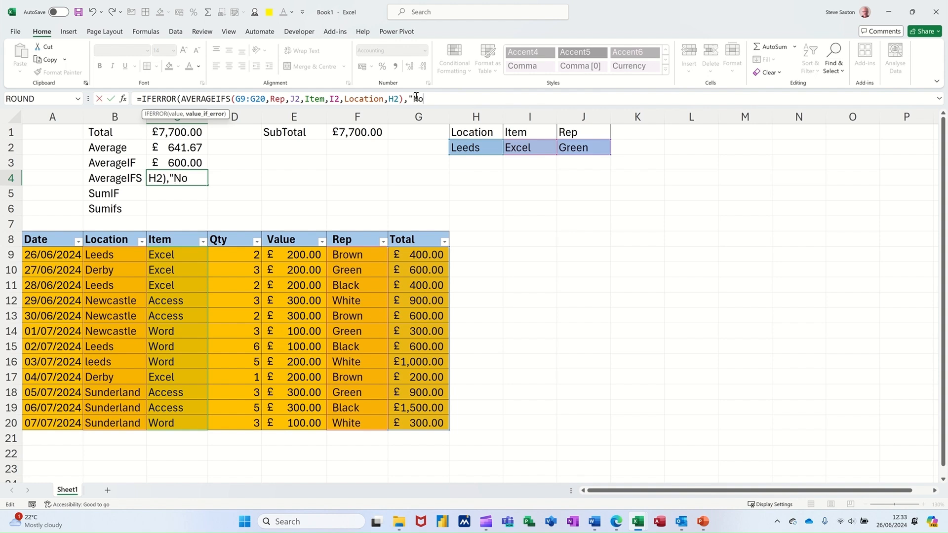
pyautogui.write(' Data")')
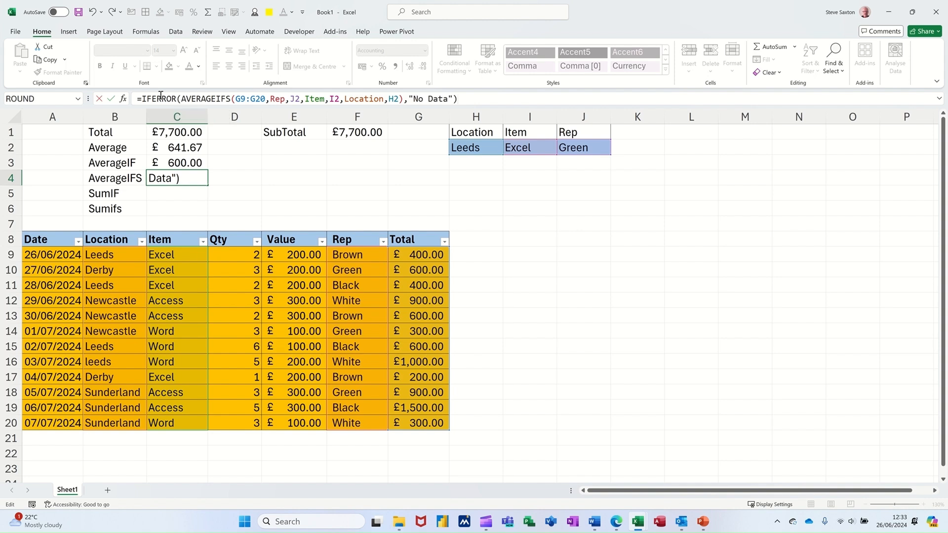
pyautogui.click(110, 98)
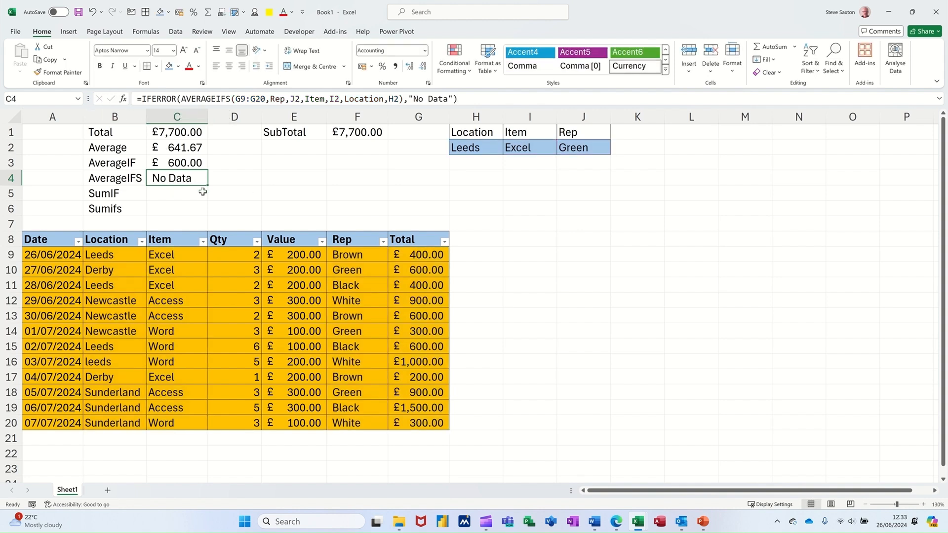
# Step: Test the IFERROR formula by changing the Location criterion in H2 to Newcastle and finally to Derby
pyautogui.click(482, 154)
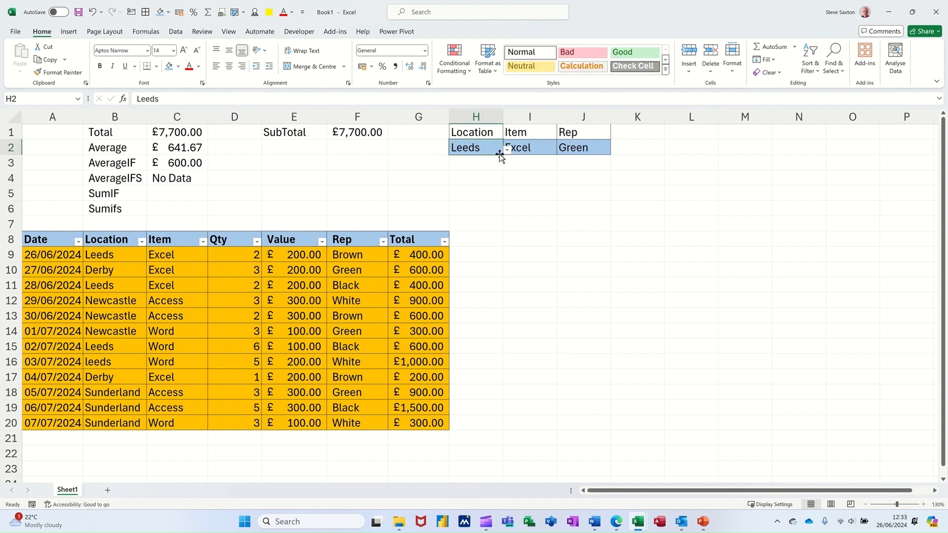
pyautogui.click(507, 151)
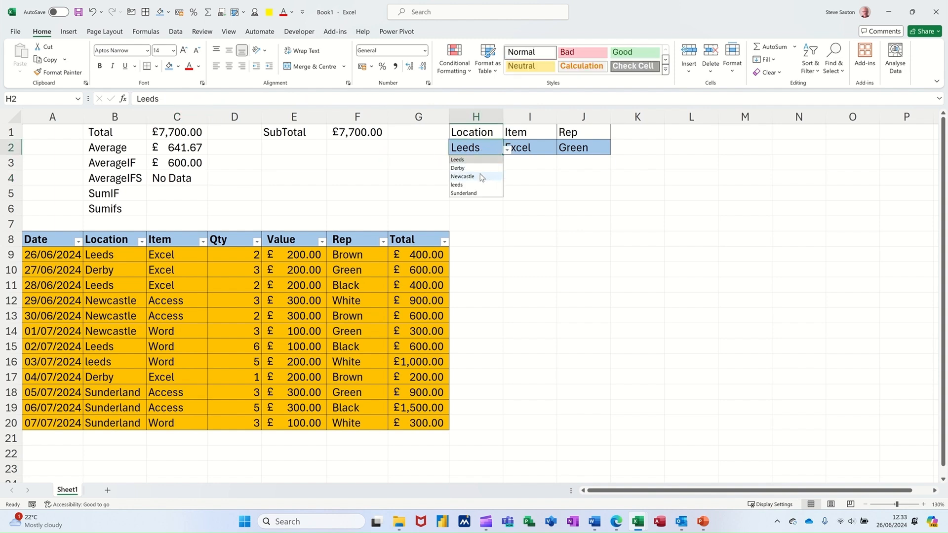
pyautogui.click(478, 174)
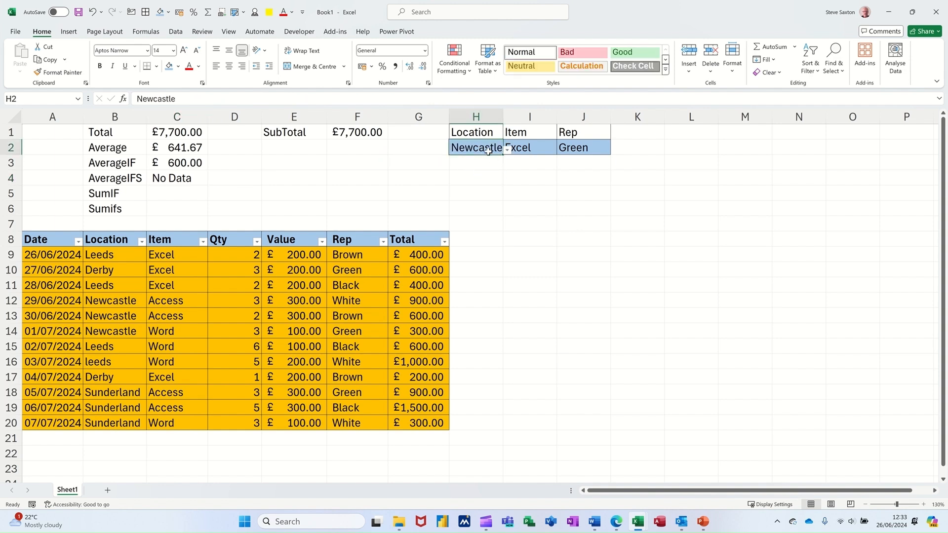
pyautogui.click(507, 150)
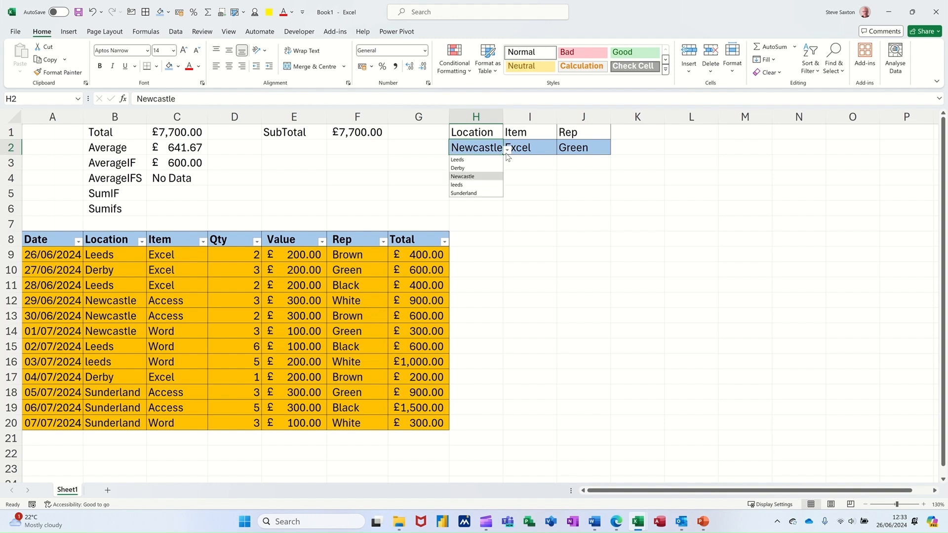
pyautogui.click(478, 169)
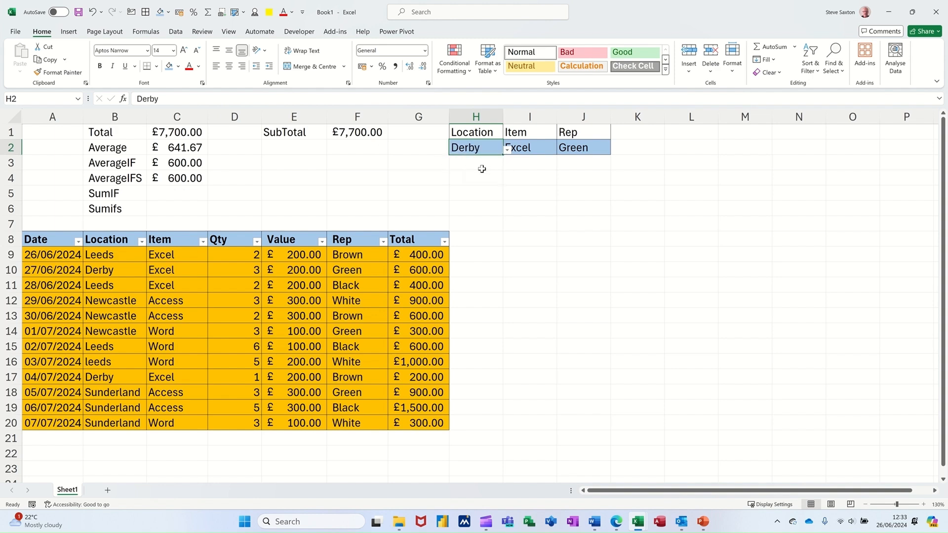
# Step: Enter the SUMIF formula in C5 that sums G9:G20 where Item matches I2: =SUMIF(Item,I2,G9:G20)
pyautogui.click(170, 194)
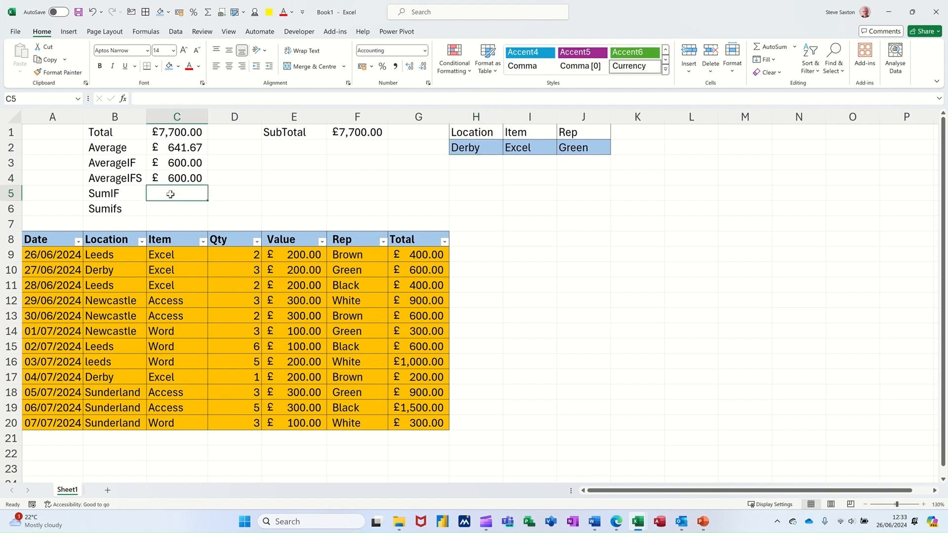
pyautogui.write('=sumif')
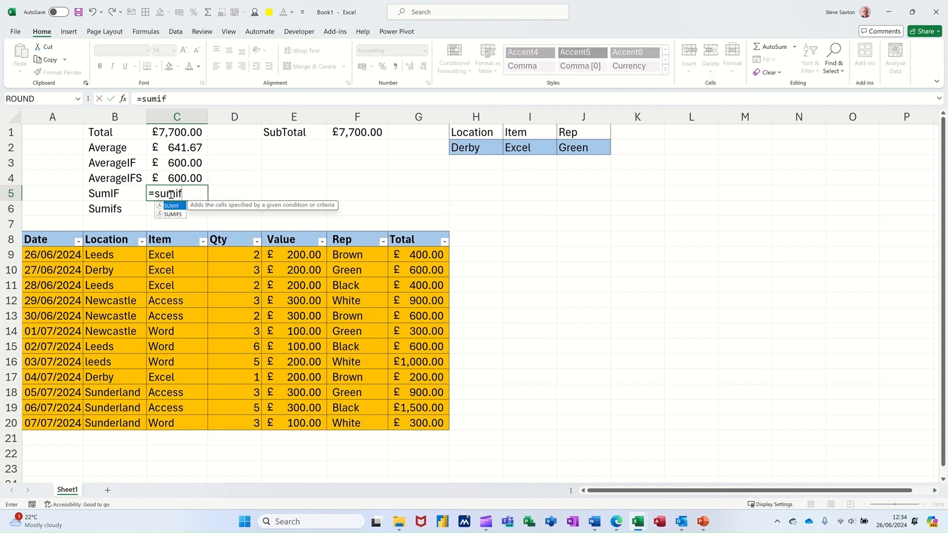
pyautogui.press('Tab')
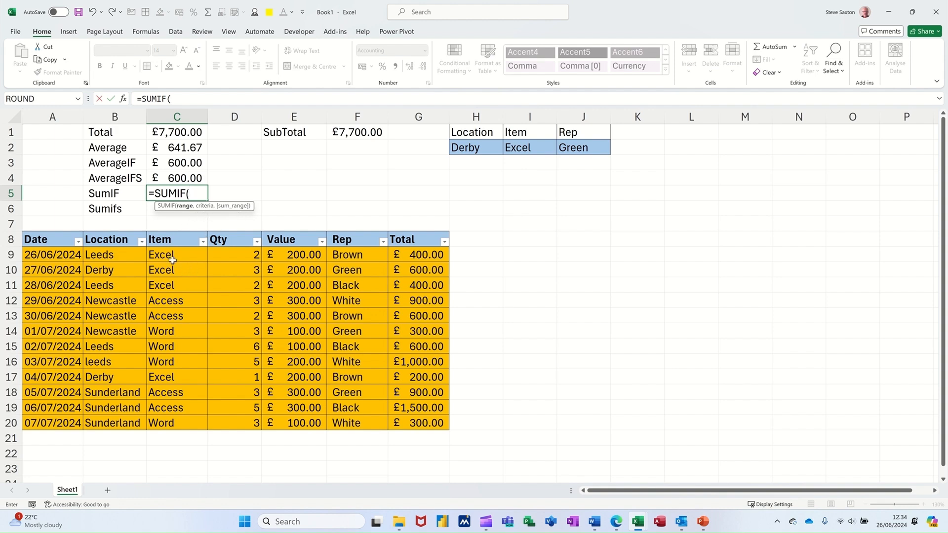
pyautogui.moveTo(171, 257); pyautogui.dragTo(169, 421)
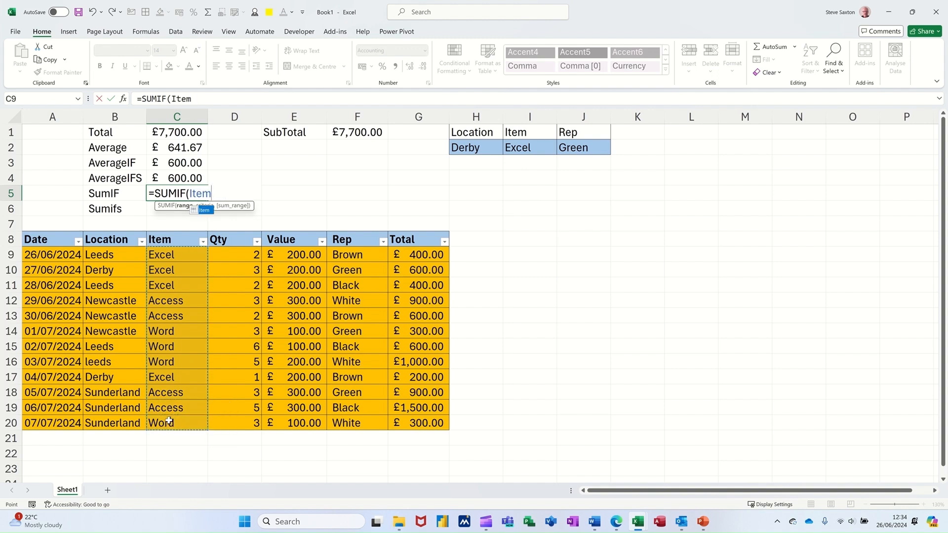
pyautogui.write(',')
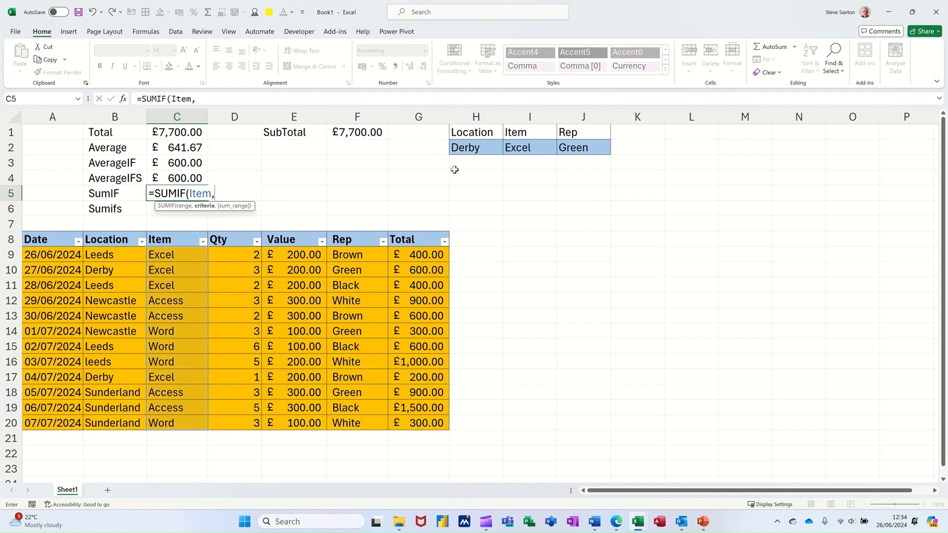
pyautogui.click(527, 149)
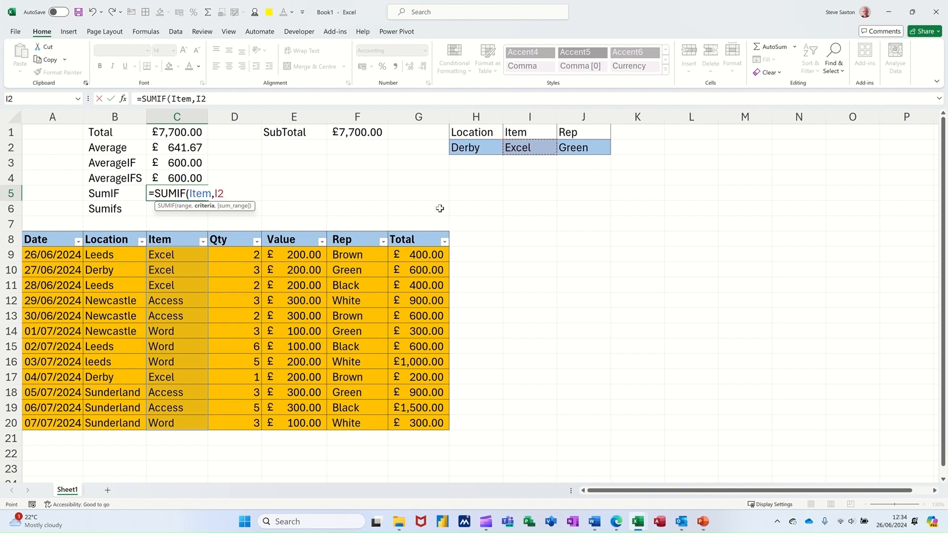
pyautogui.write(',')
pyautogui.moveTo(419, 261); pyautogui.dragTo(418, 421)
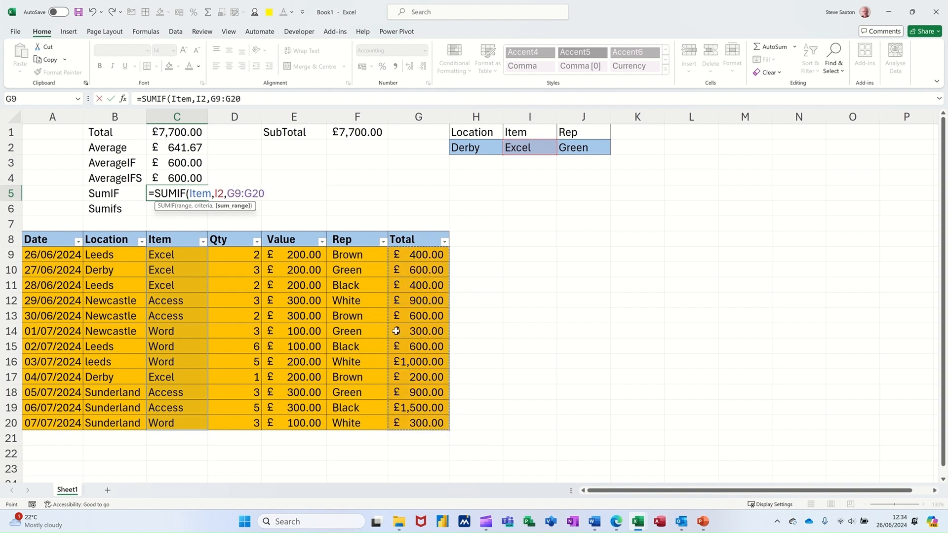
pyautogui.click(113, 102)
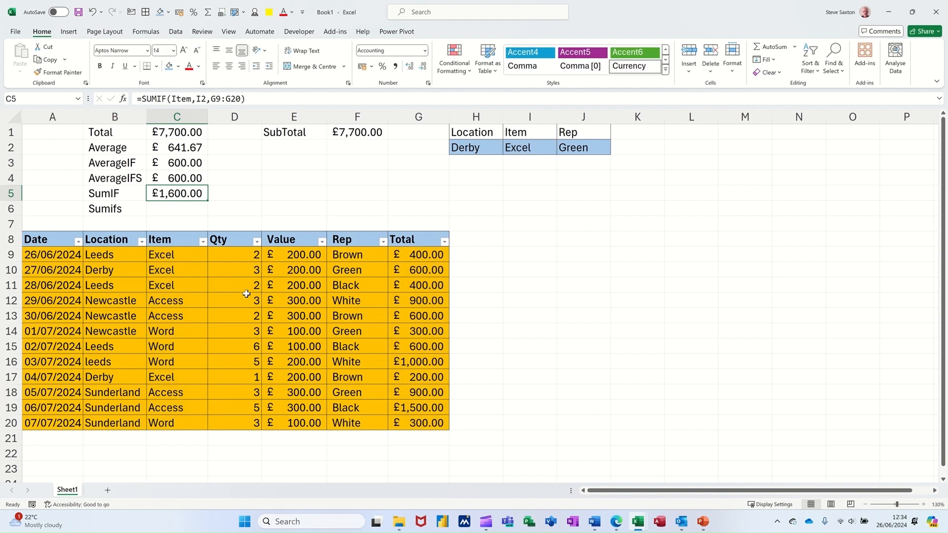
# Step: Test the SUMIF formula in C5 by changing the Item criterion in I2 to Access
pyautogui.moveTo(413, 254); pyautogui.dragTo(417, 422)
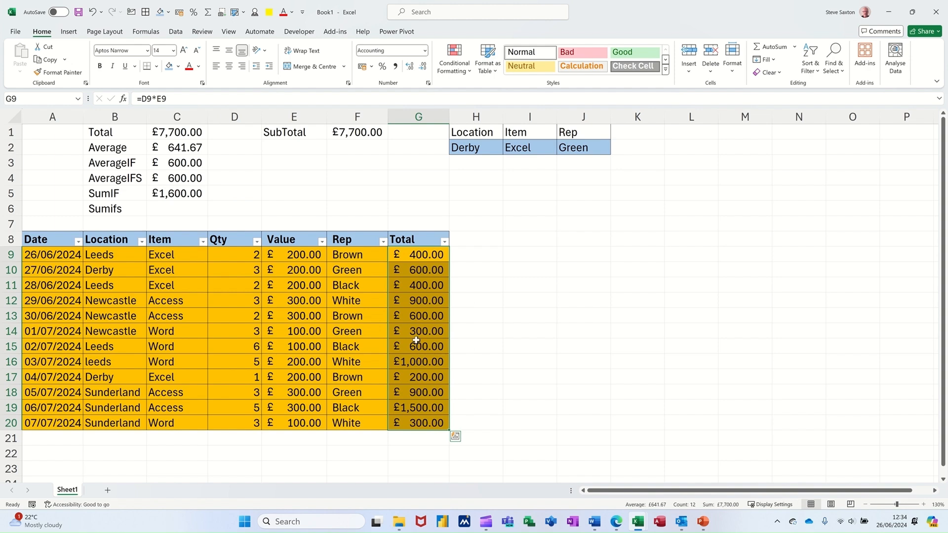
pyautogui.click(229, 257)
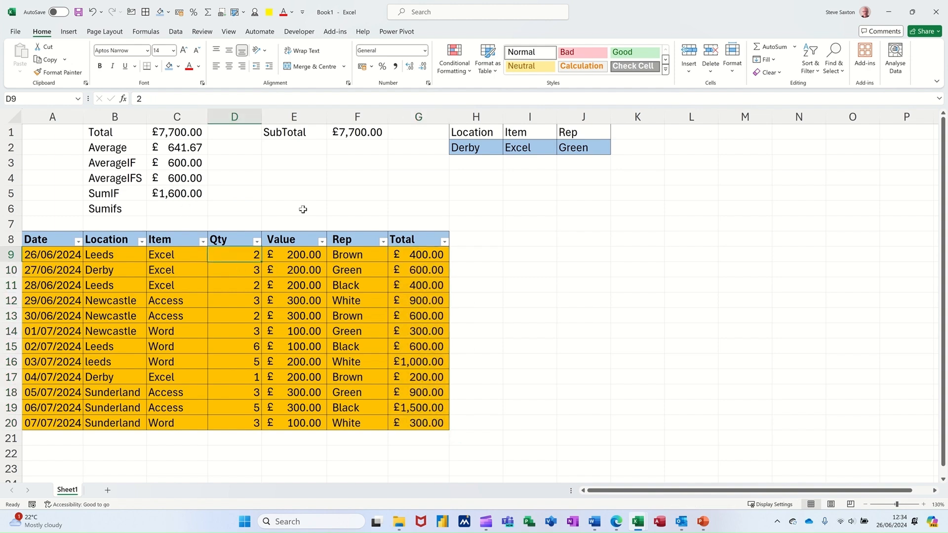
pyautogui.click(529, 146)
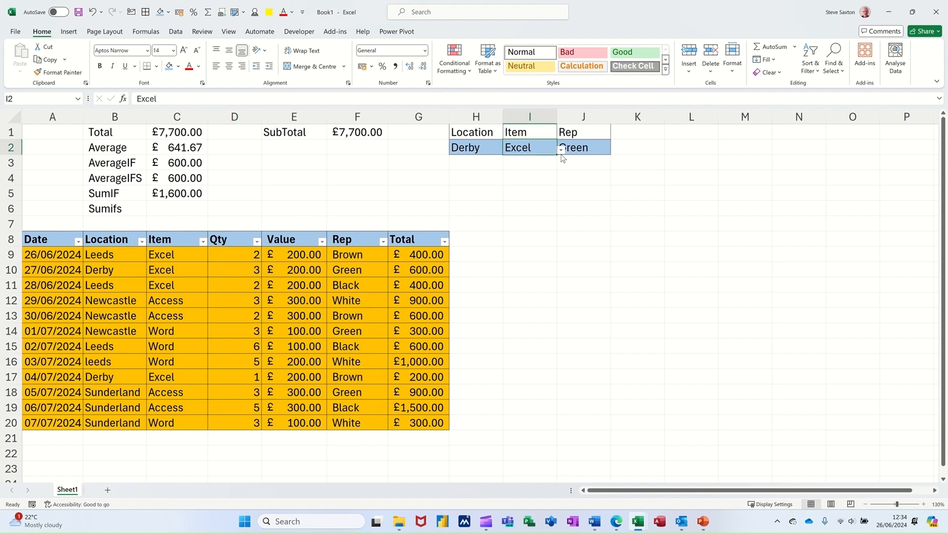
pyautogui.click(561, 151)
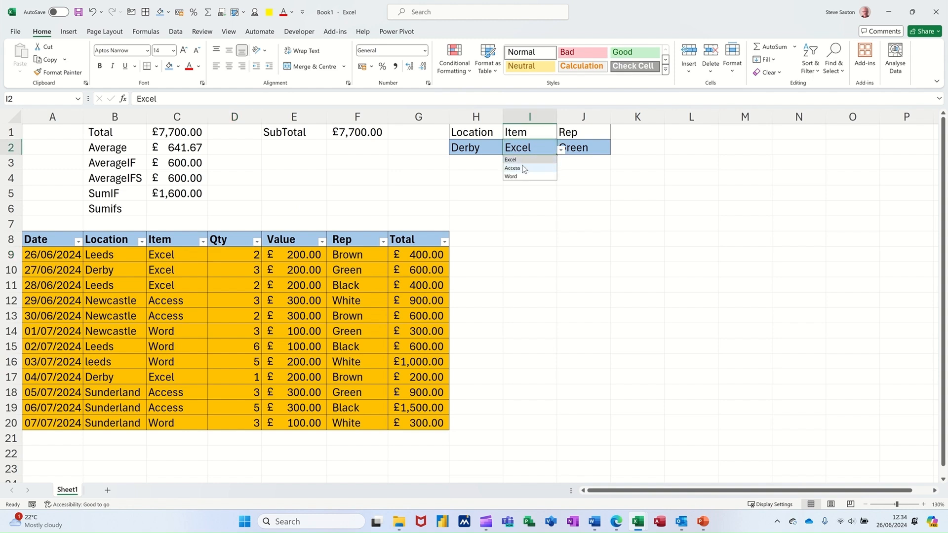
pyautogui.click(524, 169)
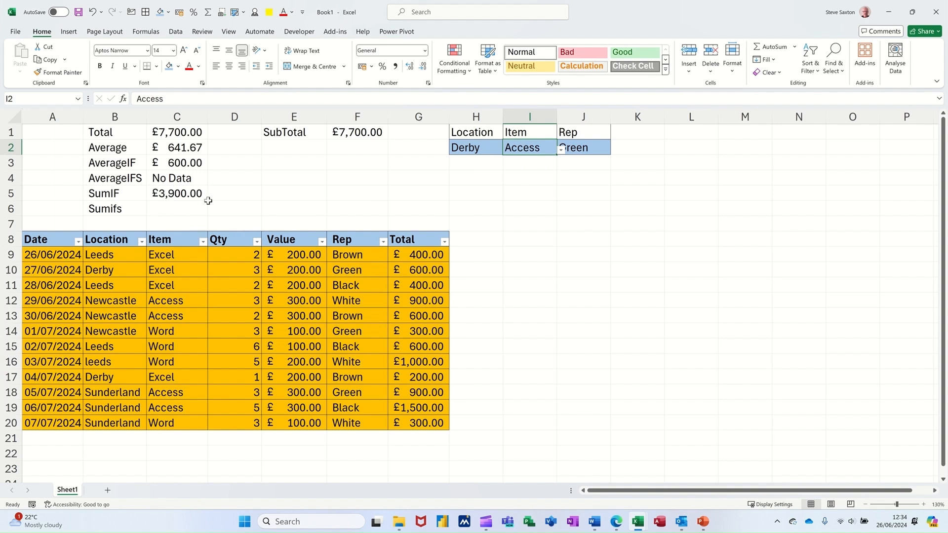
pyautogui.click(167, 209)
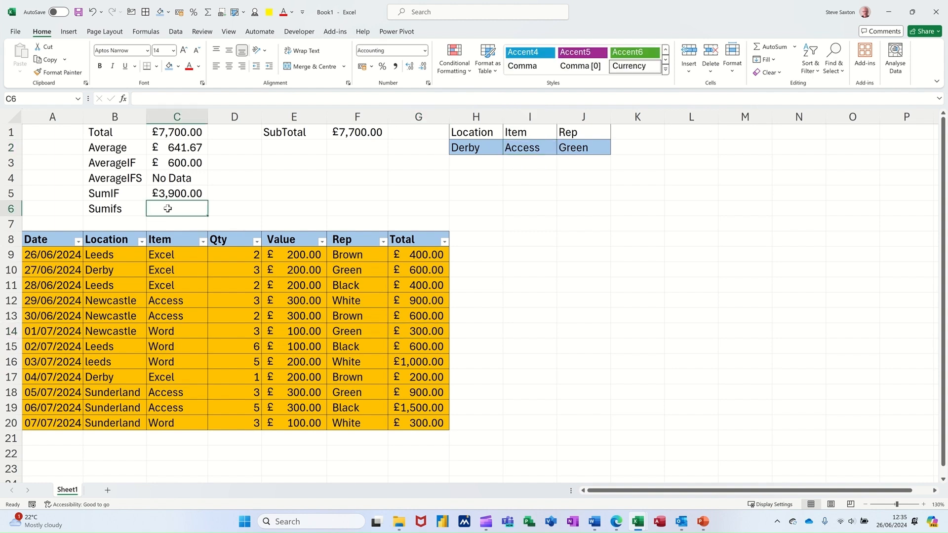
pyautogui.click(185, 192)
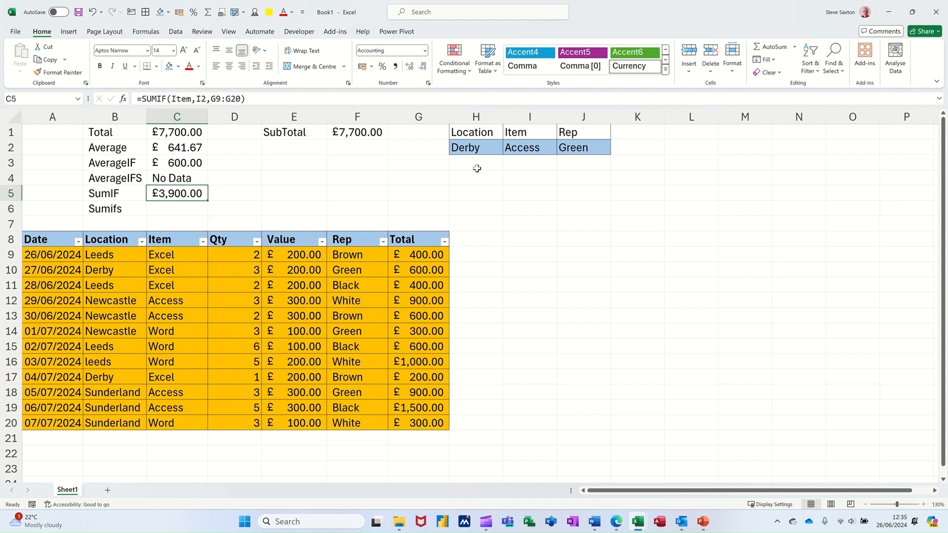
pyautogui.click(526, 145)
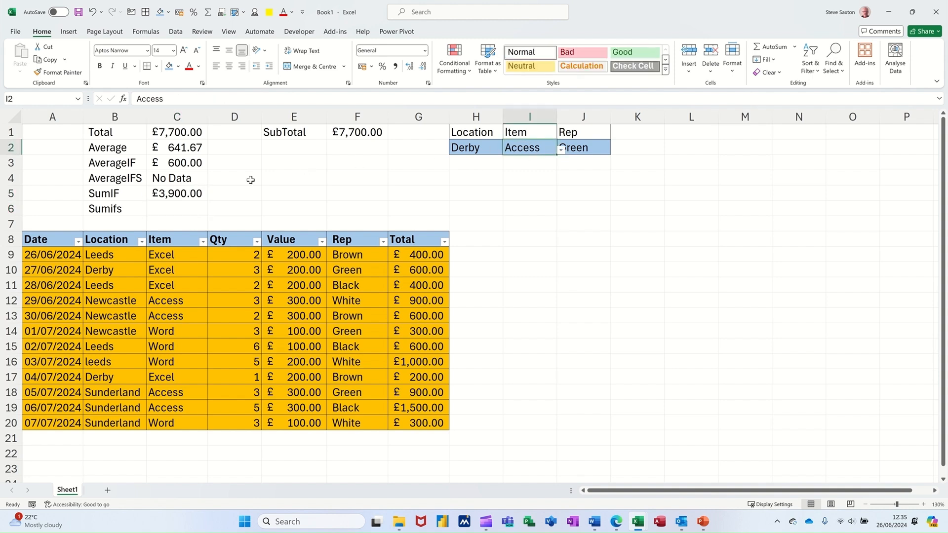
# Step: Start a SUMIFS formula in C6 with sum range G9:G20 and the Rep range matched to J2
pyautogui.click(171, 209)
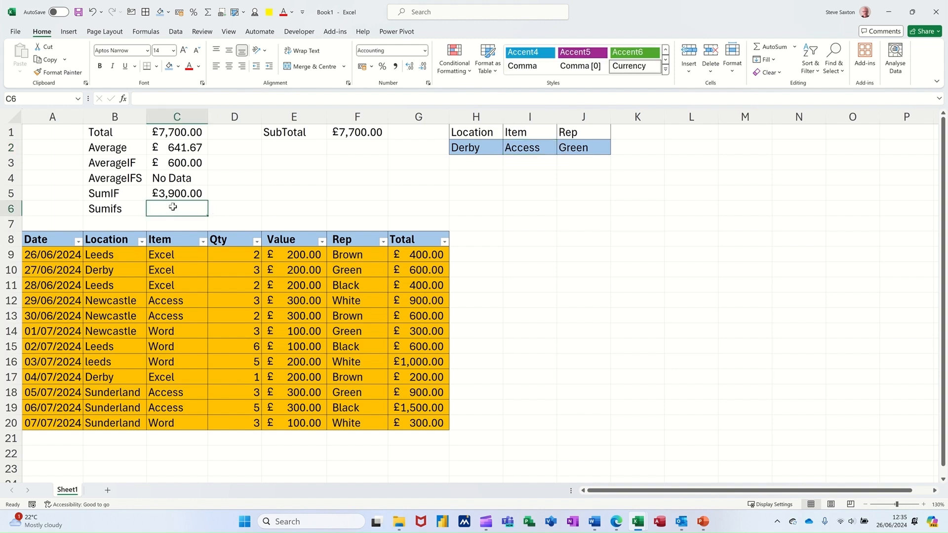
pyautogui.write('=su')
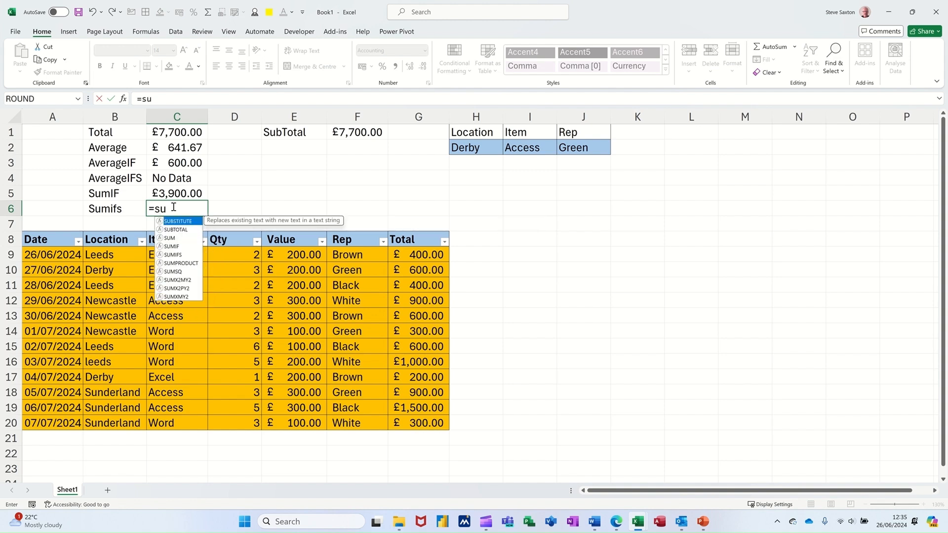
pyautogui.write('mifs')
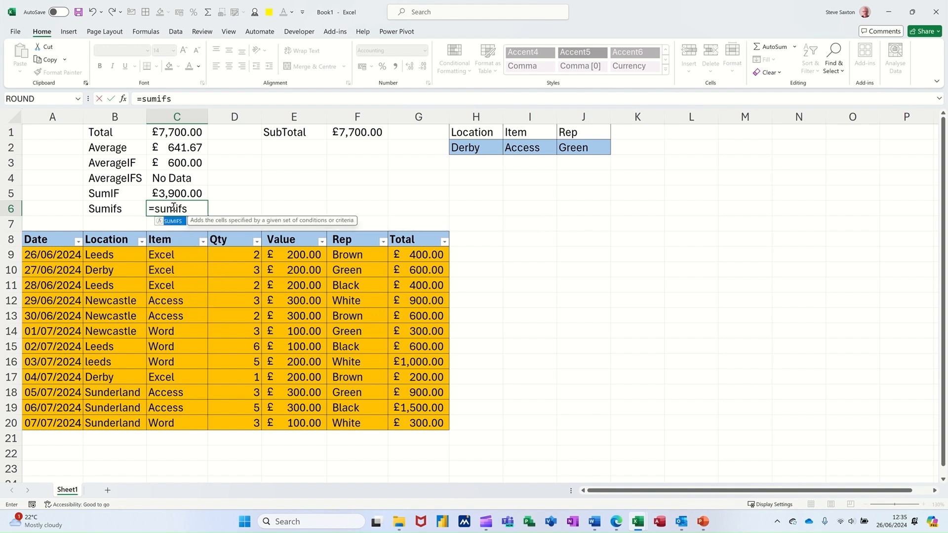
pyautogui.press('Tab')
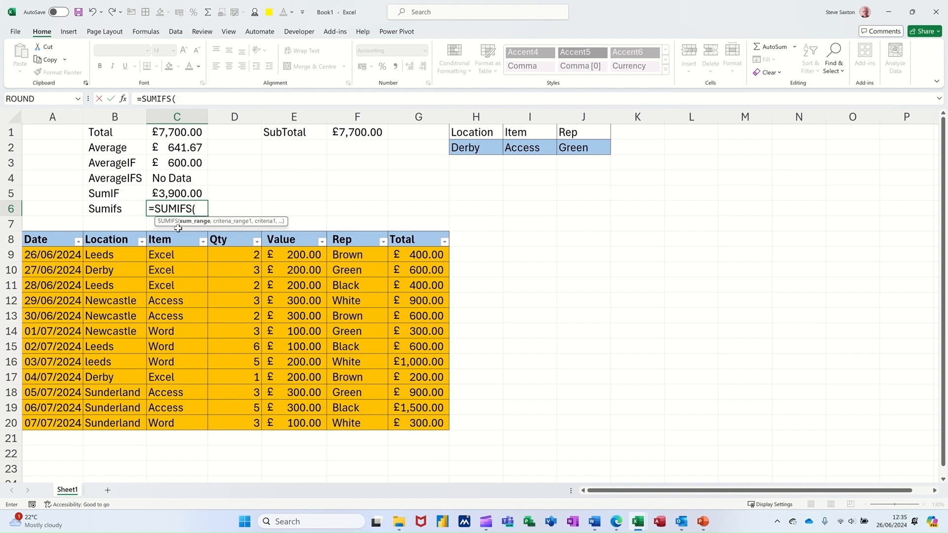
pyautogui.moveTo(422, 257); pyautogui.dragTo(429, 420)
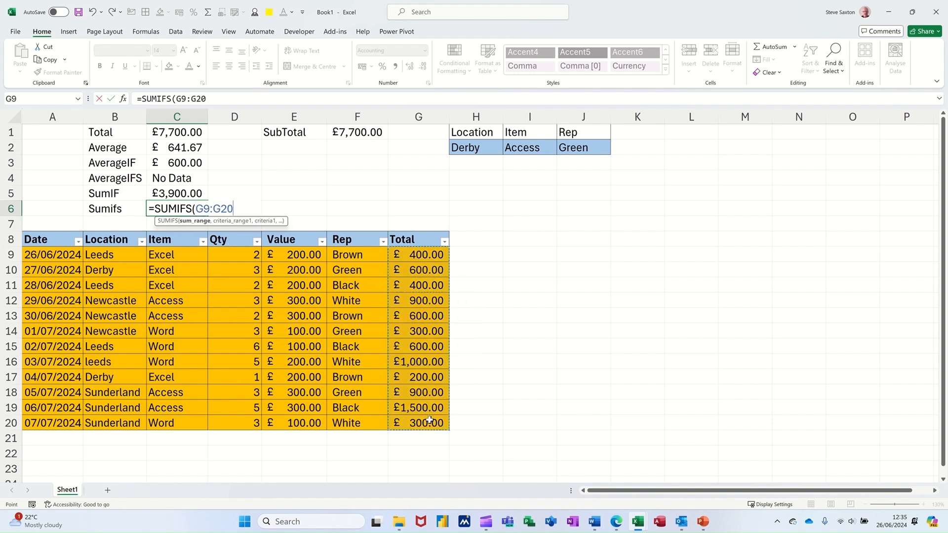
pyautogui.write(',')
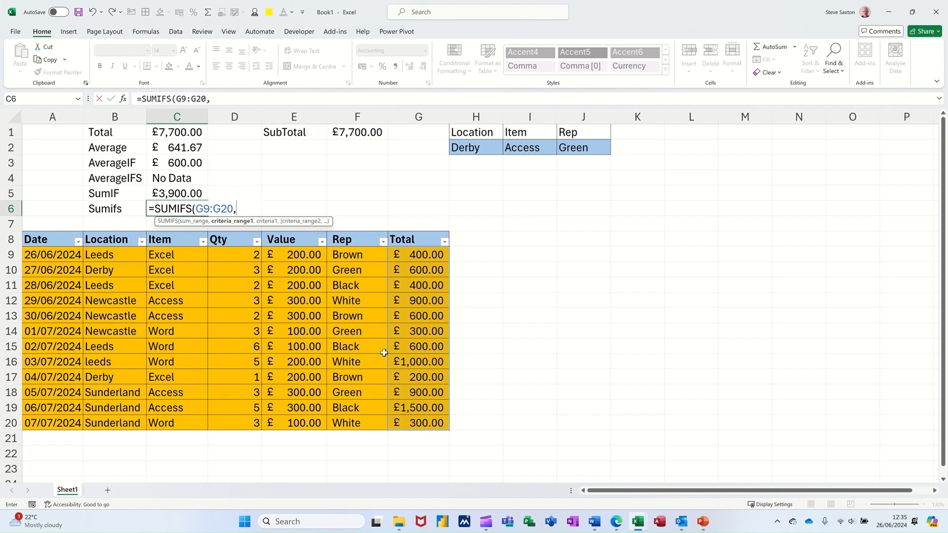
pyautogui.moveTo(354, 255); pyautogui.dragTo(355, 428)
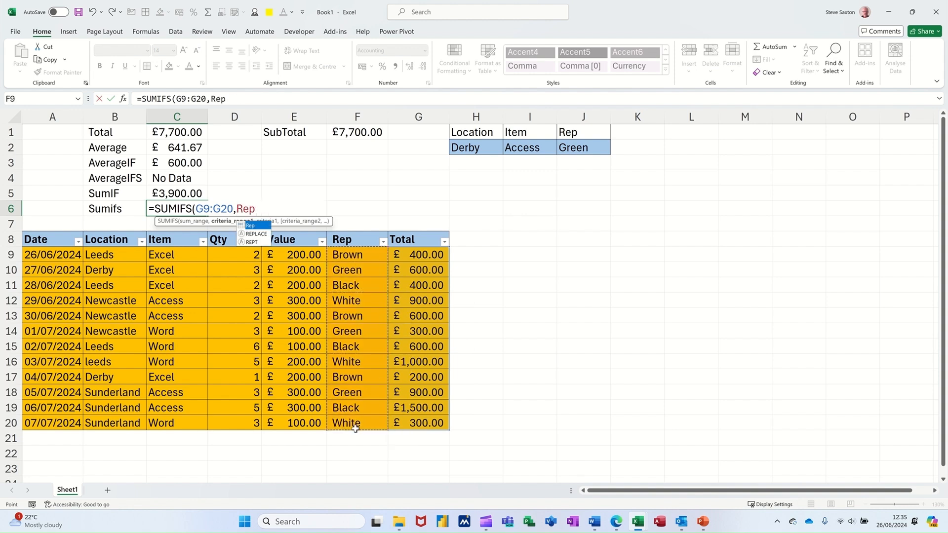
pyautogui.write(',')
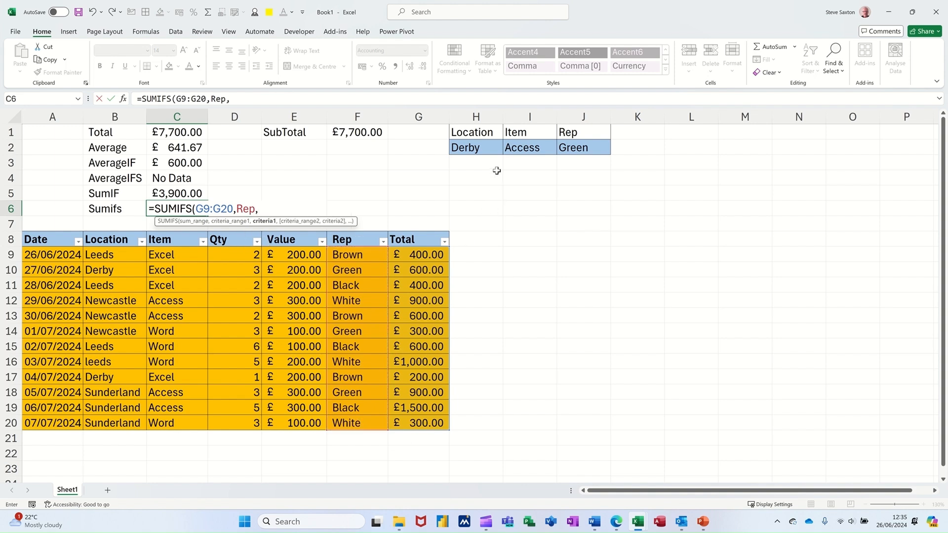
pyautogui.click(579, 148)
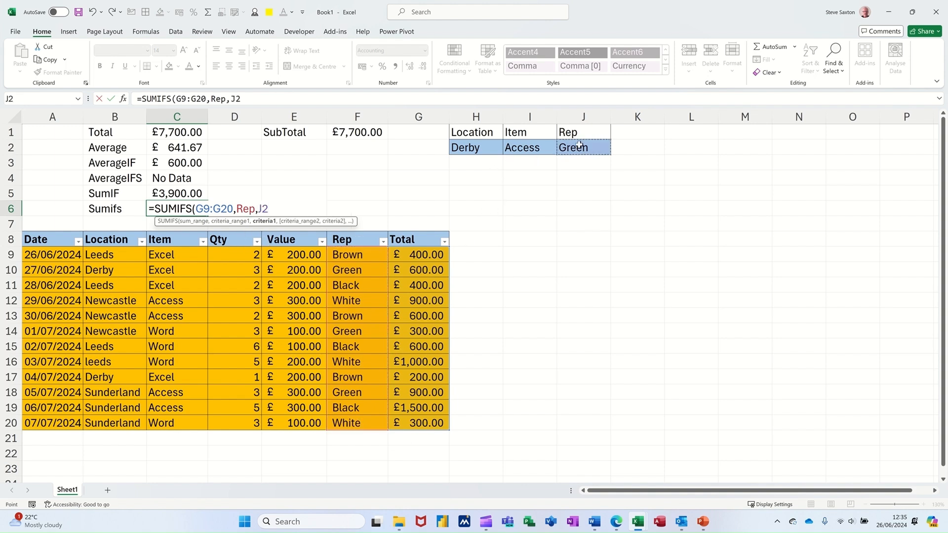
pyautogui.write(',')
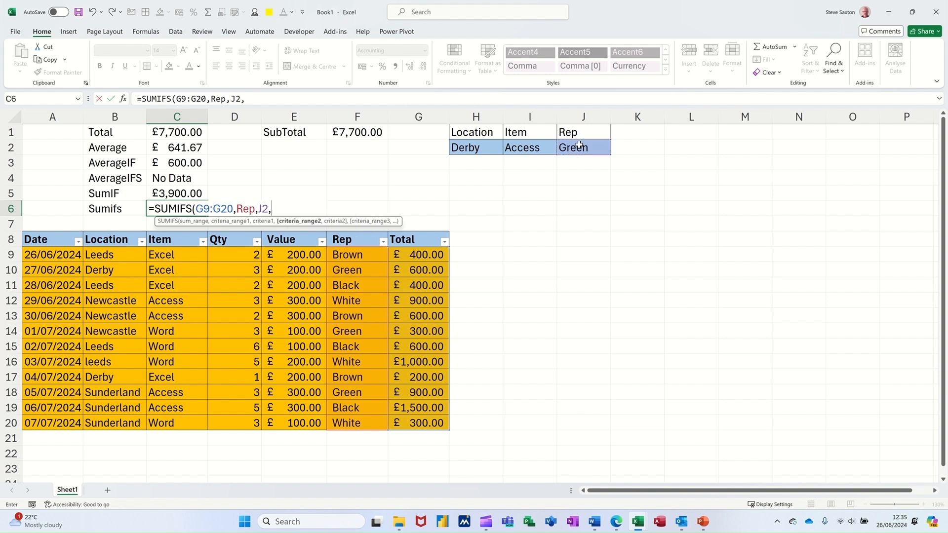
# Step: Complete the C6 formula with Item matched to I2 and Location matched to H2: =SUMIFS(G9:G20,Rep,J2,Item,I2,Location,H2)
pyautogui.moveTo(180, 257); pyautogui.dragTo(169, 423)
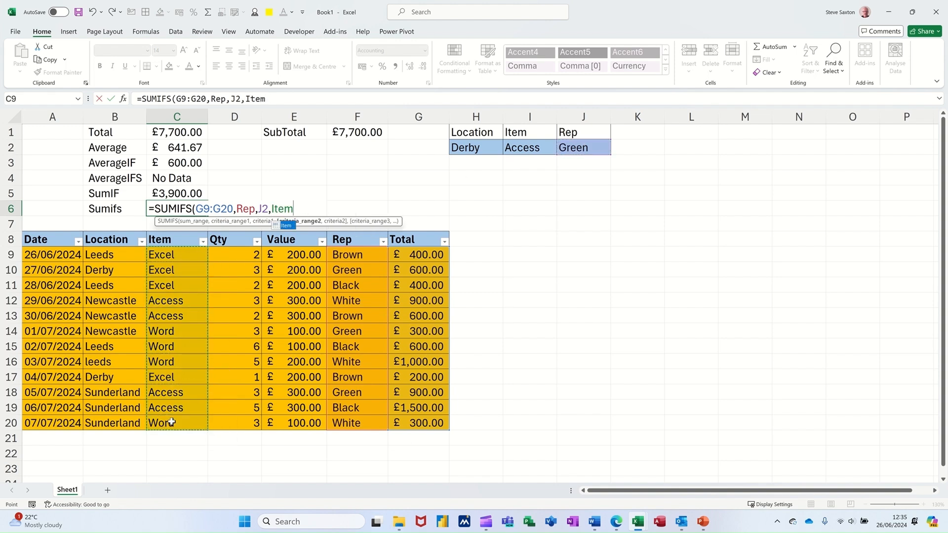
pyautogui.write(',')
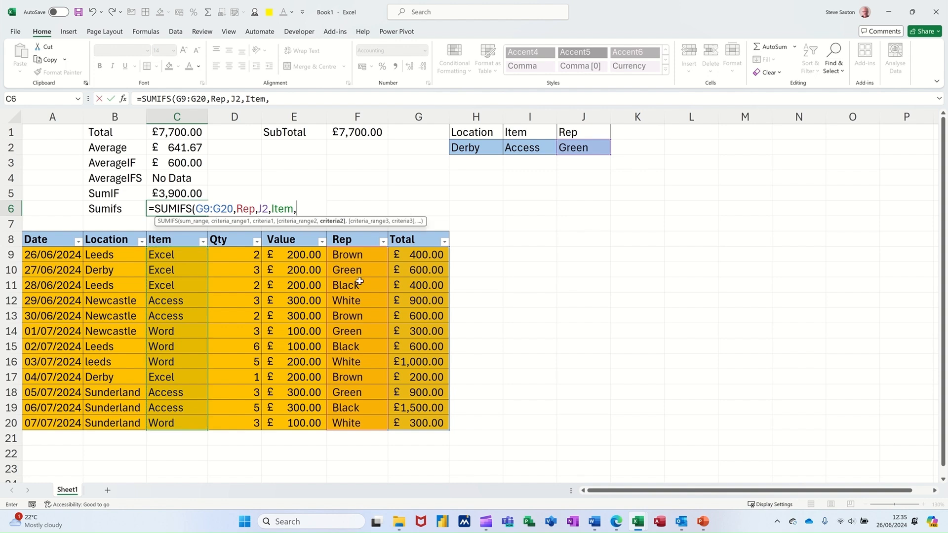
pyautogui.click(520, 146)
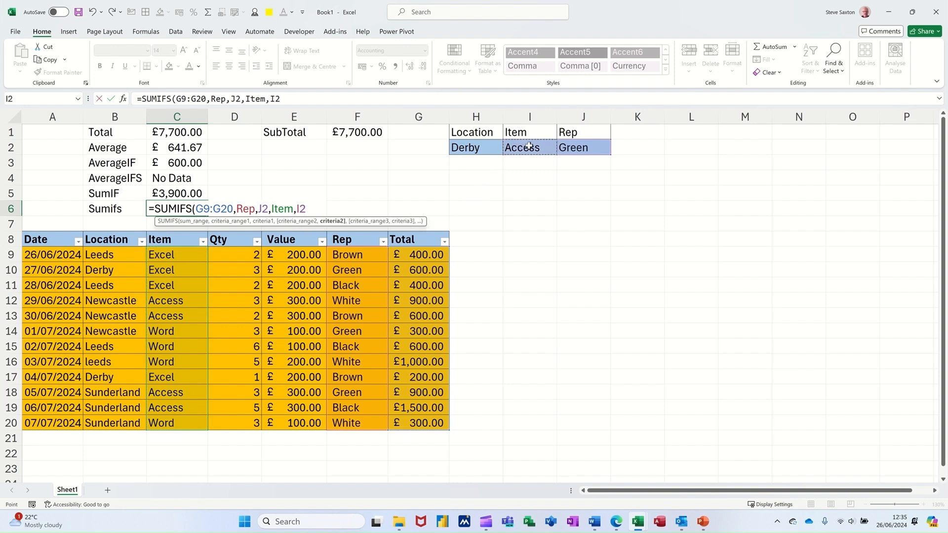
pyautogui.write(',')
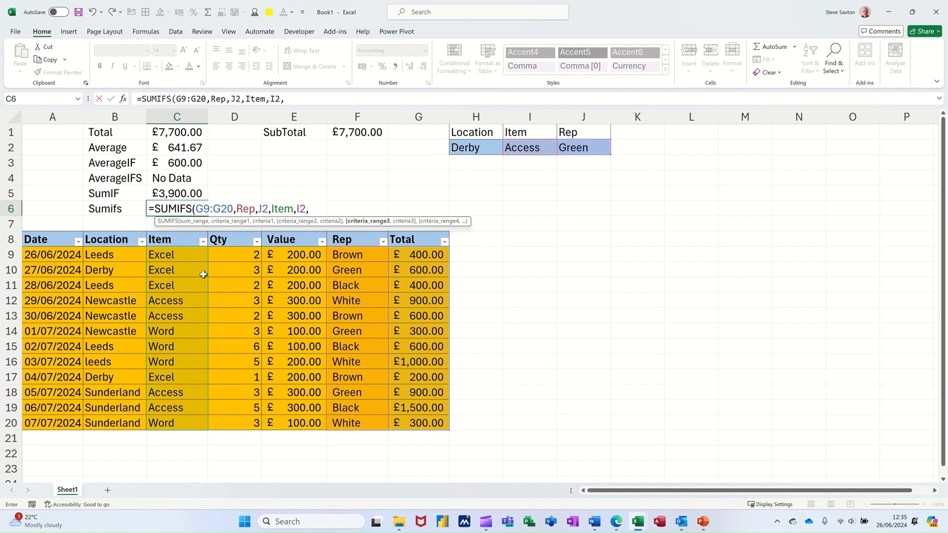
pyautogui.moveTo(105, 257); pyautogui.dragTo(99, 424)
pyautogui.write(',')
pyautogui.click(465, 148)
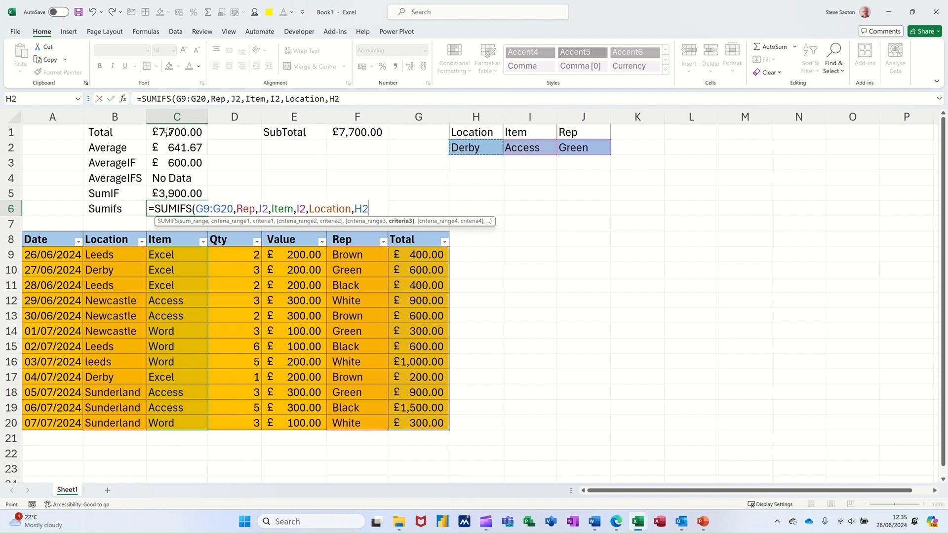
pyautogui.click(110, 99)
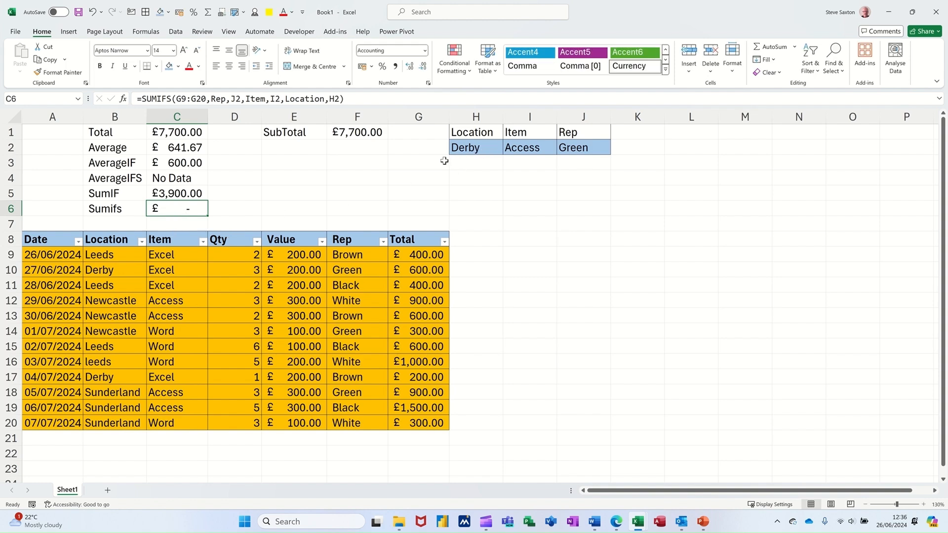
# Step: Test the SUMIFS formula by setting the Location criterion in H2 to Newcastle and the Rep criterion in J2 to the rep from row 12
pyautogui.click(488, 149)
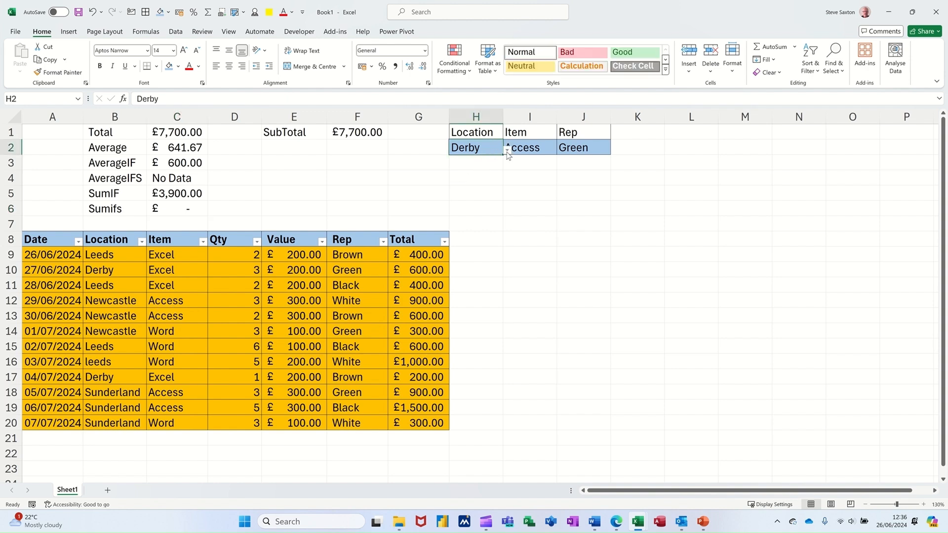
pyautogui.click(507, 149)
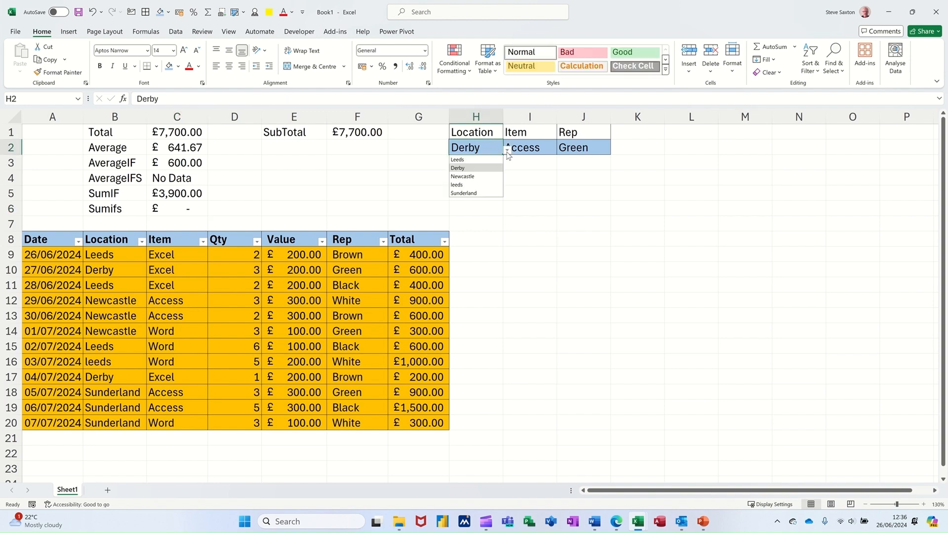
pyautogui.click(473, 178)
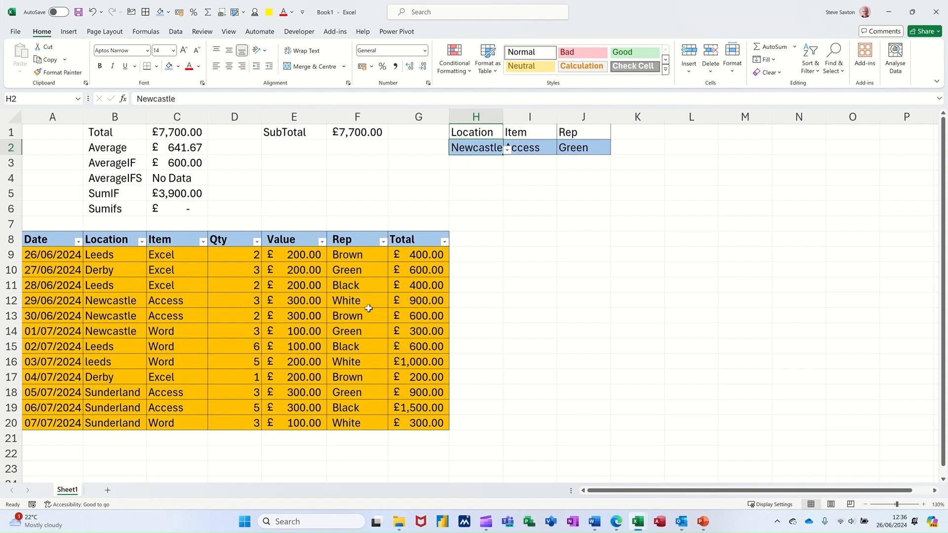
pyautogui.click(593, 150)
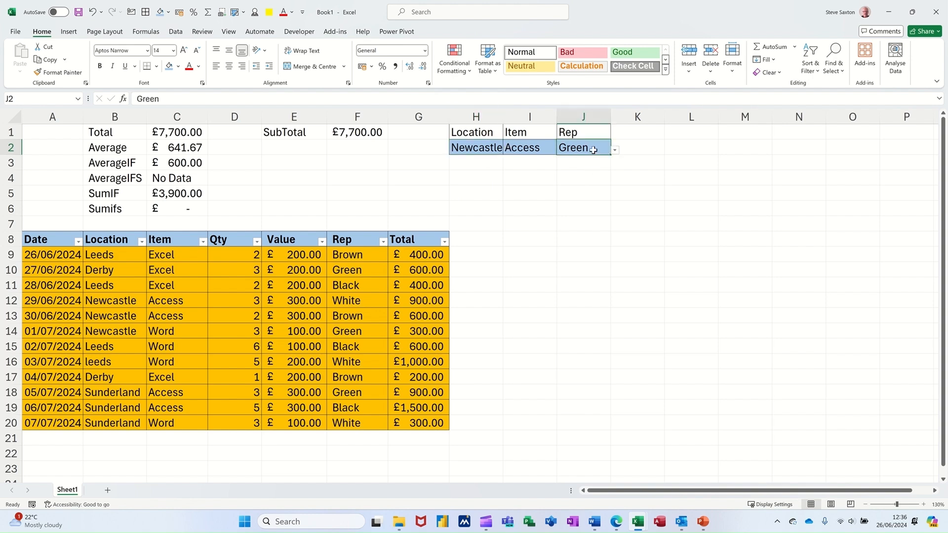
pyautogui.click(614, 150)
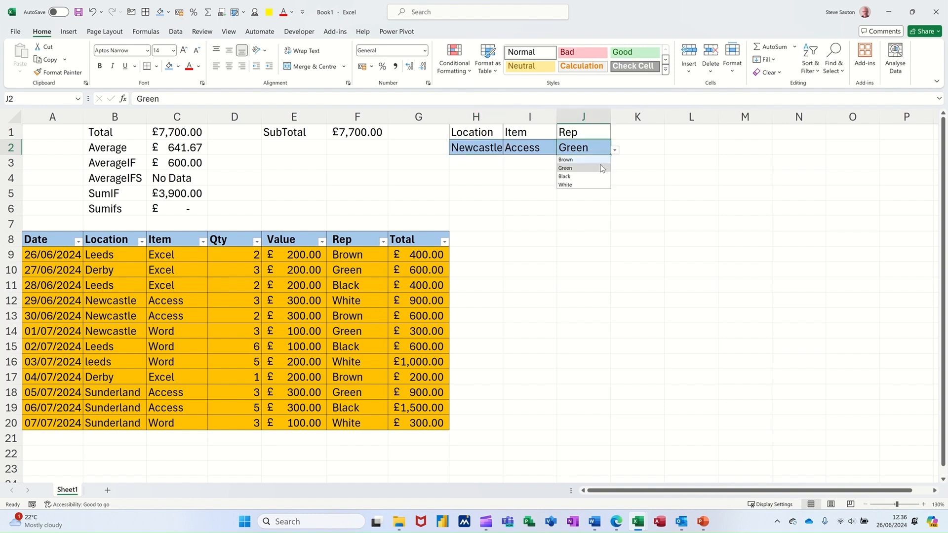
pyautogui.click(569, 184)
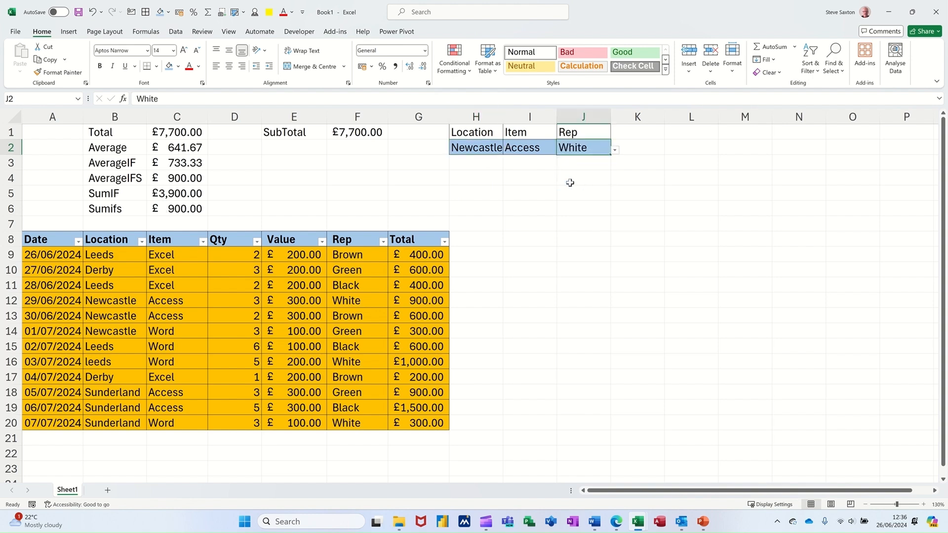
pyautogui.click(200, 208)
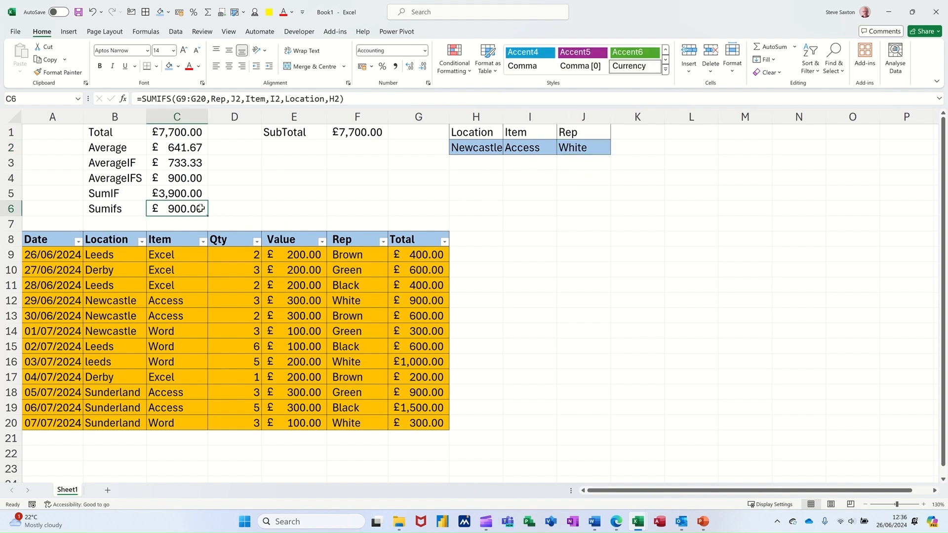